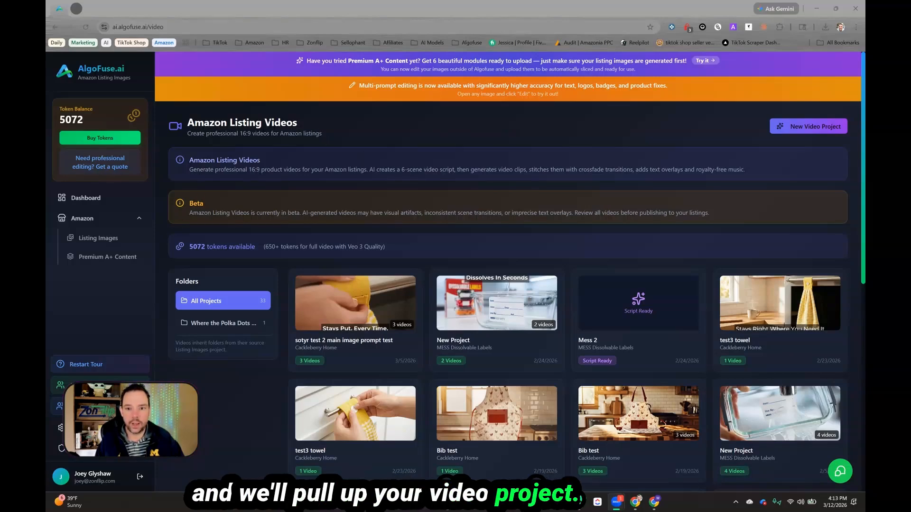
Step: Start a new video project from the Southshore 44hx white queen oli listing project
left_click(804, 127)
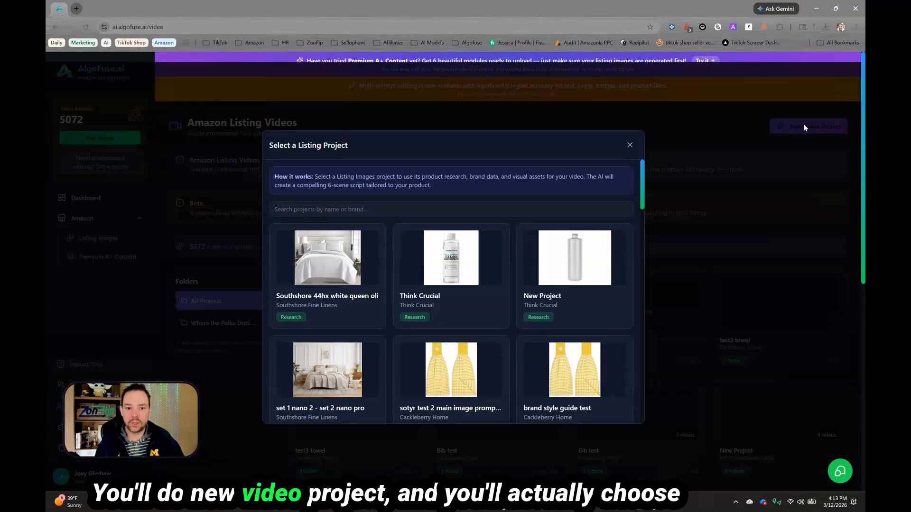
scroll(408, 248, "down", 6)
scroll(465, 248, "down", 5)
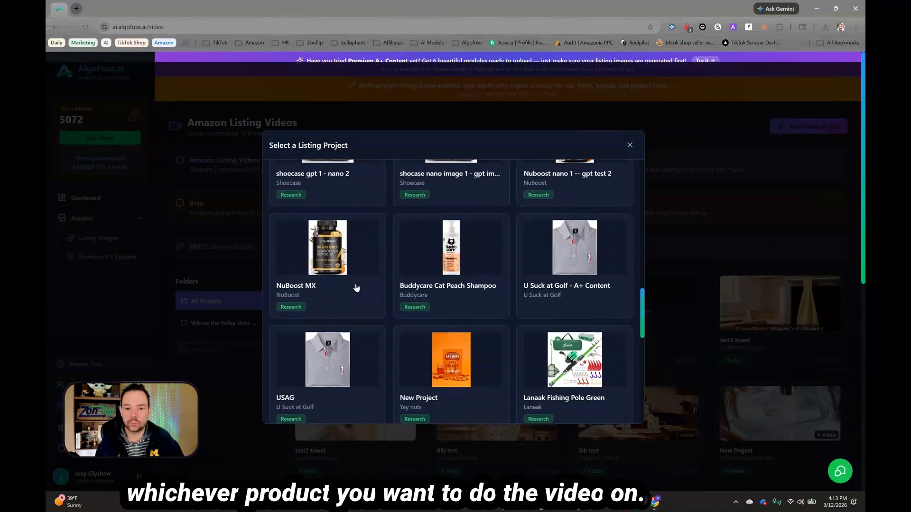
scroll(522, 285, "up", 10)
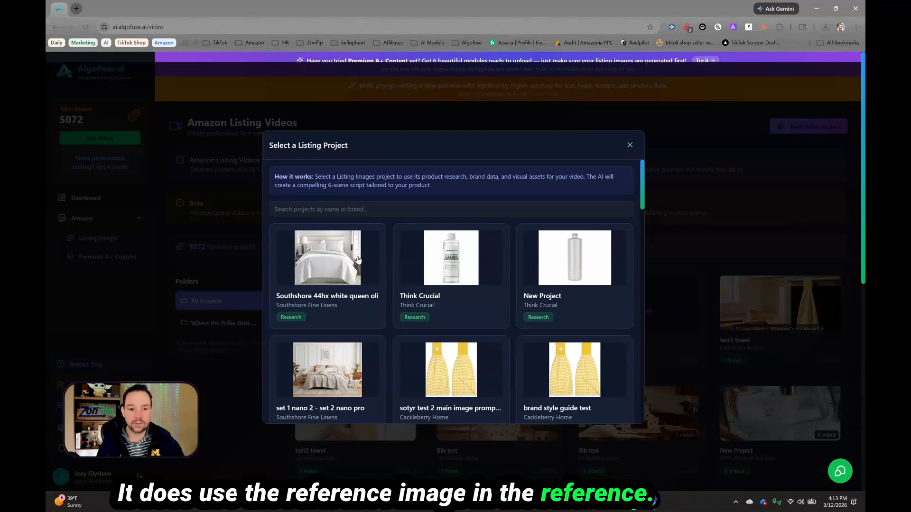
left_click(357, 260)
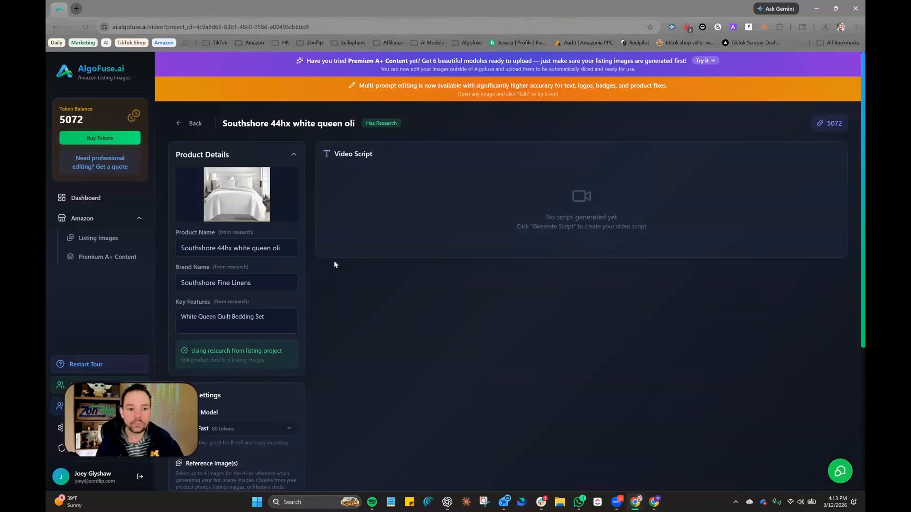
Step: Choose Veo 3 Fast as the AI video model
scroll(258, 184, "down", 5)
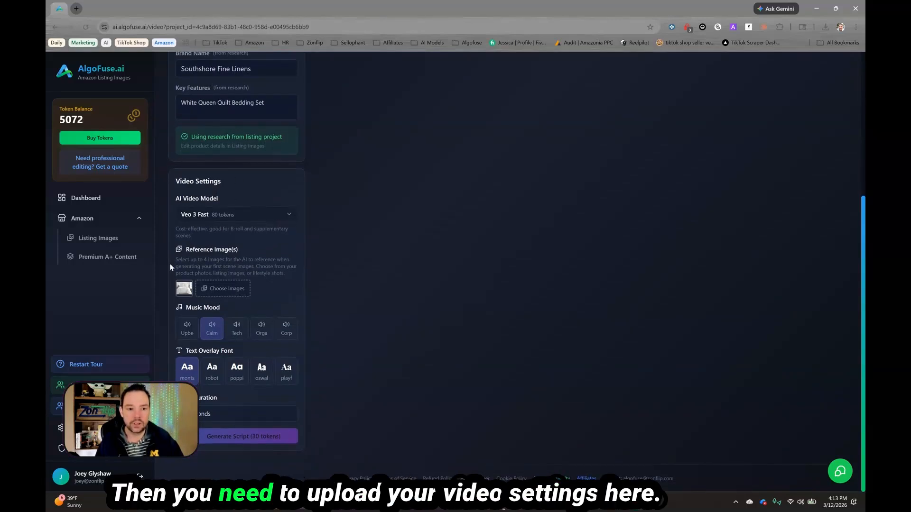
left_click(280, 219)
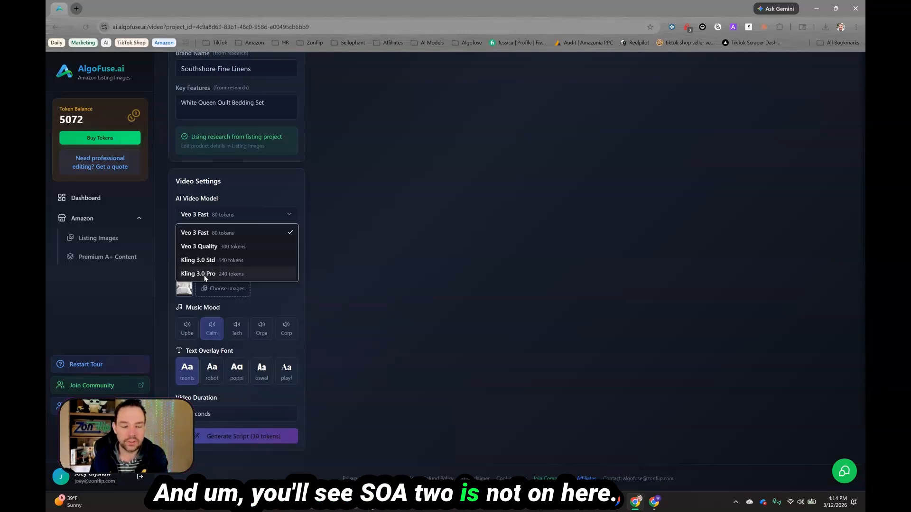
left_click(206, 233)
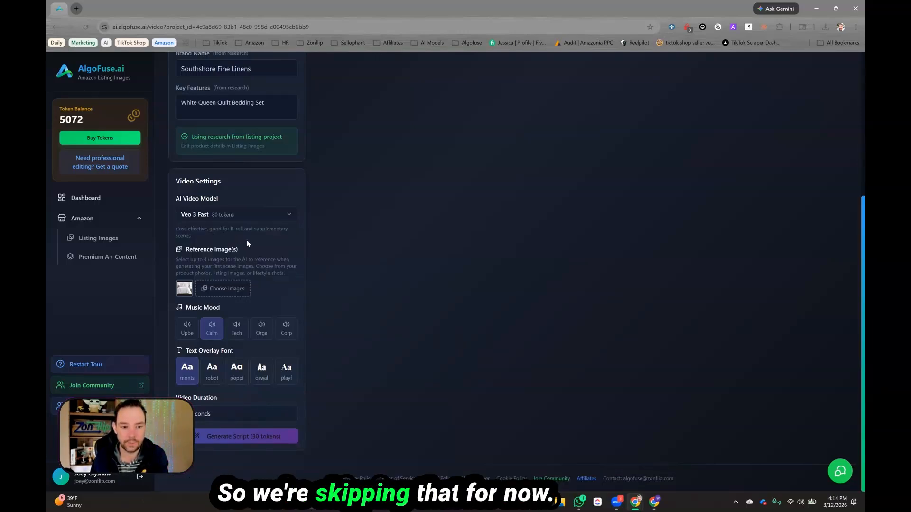
double_click(199, 215)
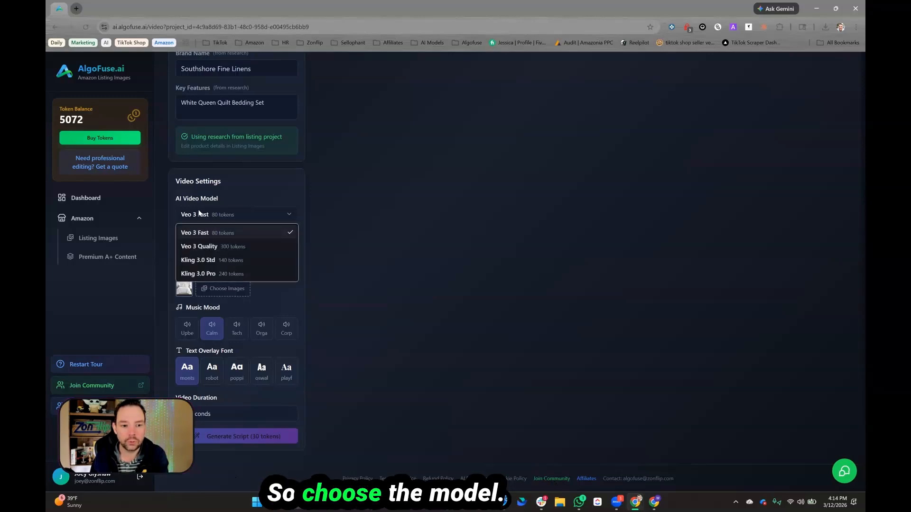
Step: Choose the product, listing and lifestyle images as the video's reference images
left_click(224, 288)
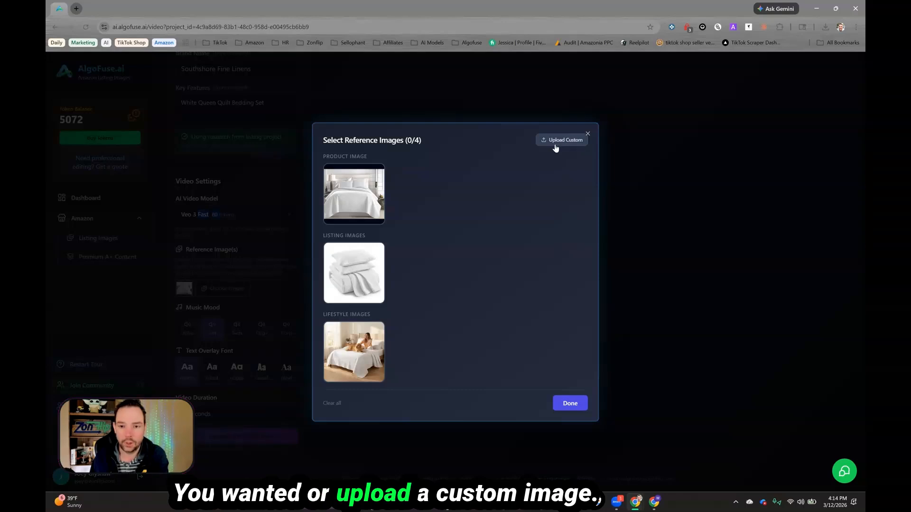
left_click(354, 193)
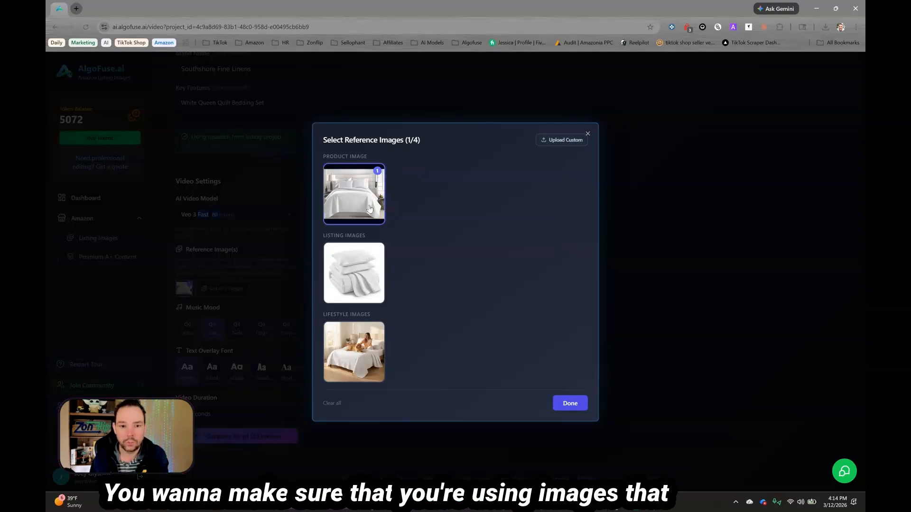
left_click(354, 273)
left_click(350, 336)
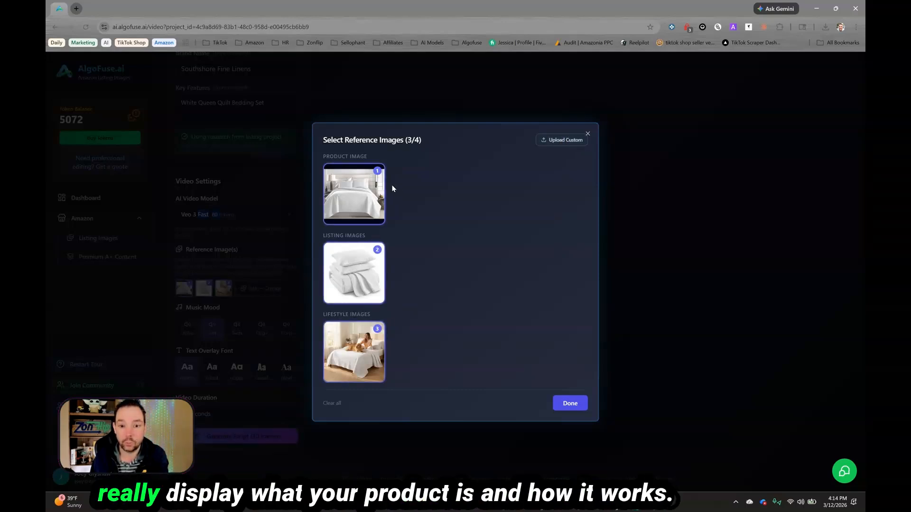
left_click(569, 403)
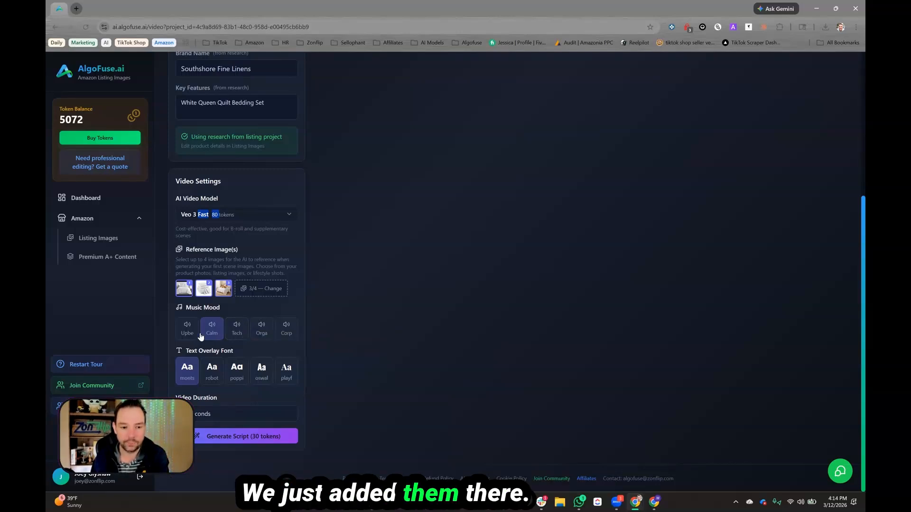
Step: Set the text overlay font to oswal and generate the video script
left_click(260, 369)
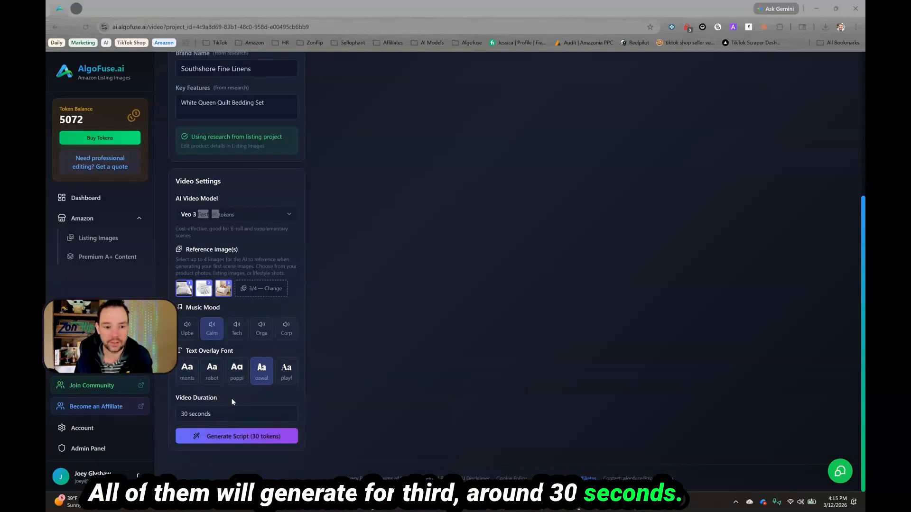
left_click(220, 435)
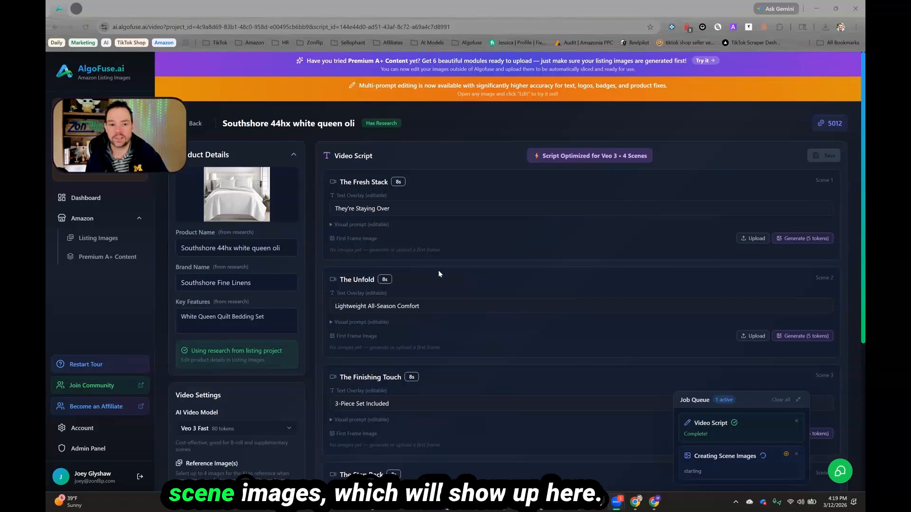
Step: Expand and collapse scene 1's visual prompt to review it, then clear the job queue
left_click(347, 225)
left_click(347, 226)
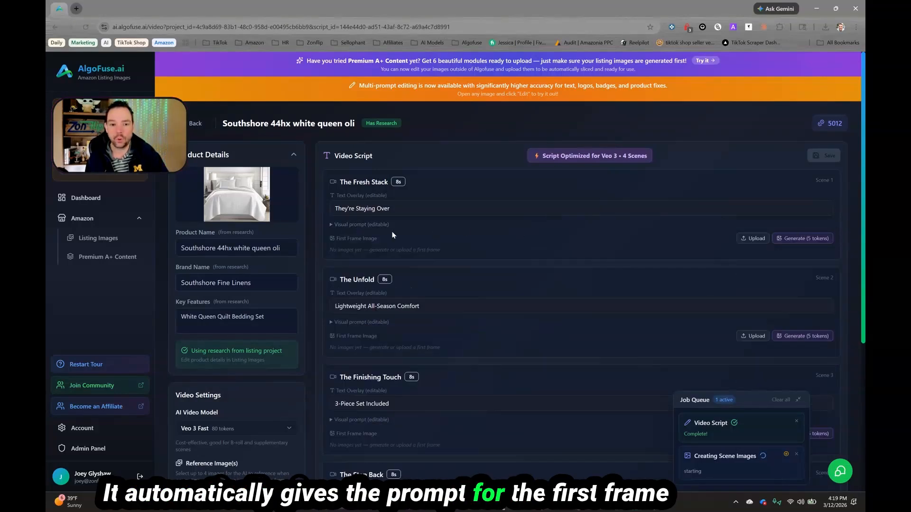
left_click(379, 225)
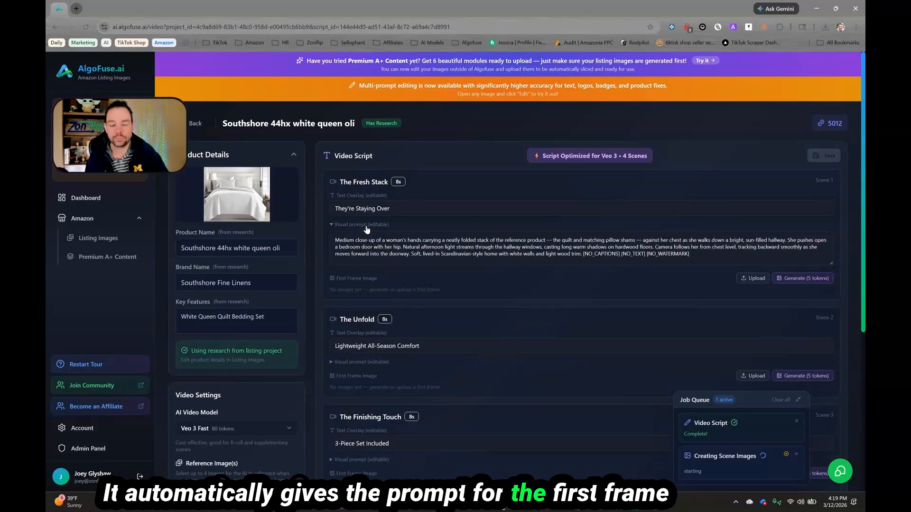
left_click(366, 225)
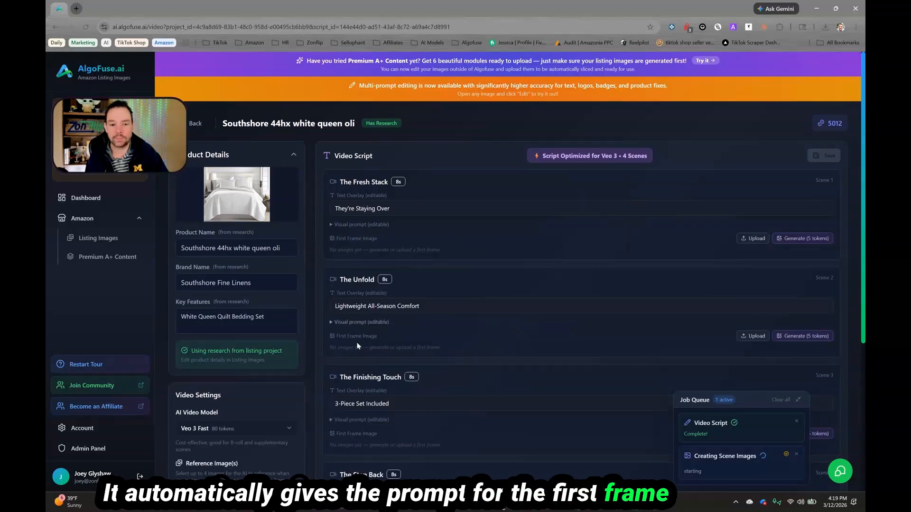
scroll(363, 332, "down", 3)
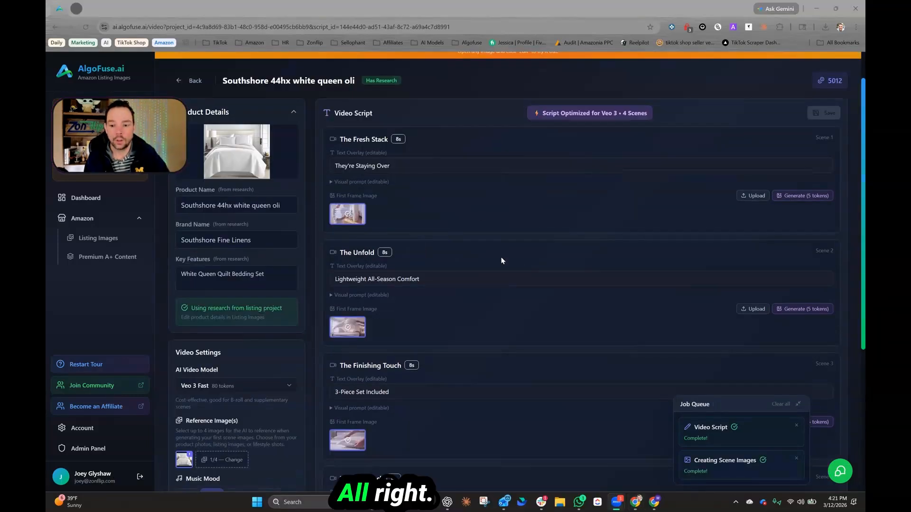
left_click(781, 404)
Step: Open scene 1's visual prompt and text overlay fields to inspect their editable text
left_click(342, 182)
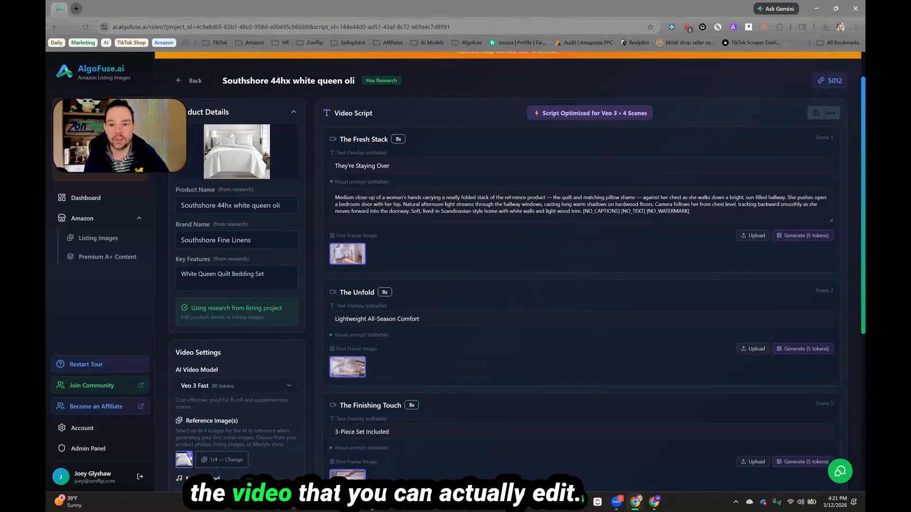
left_click_drag(335, 198, 513, 212)
left_click(511, 212)
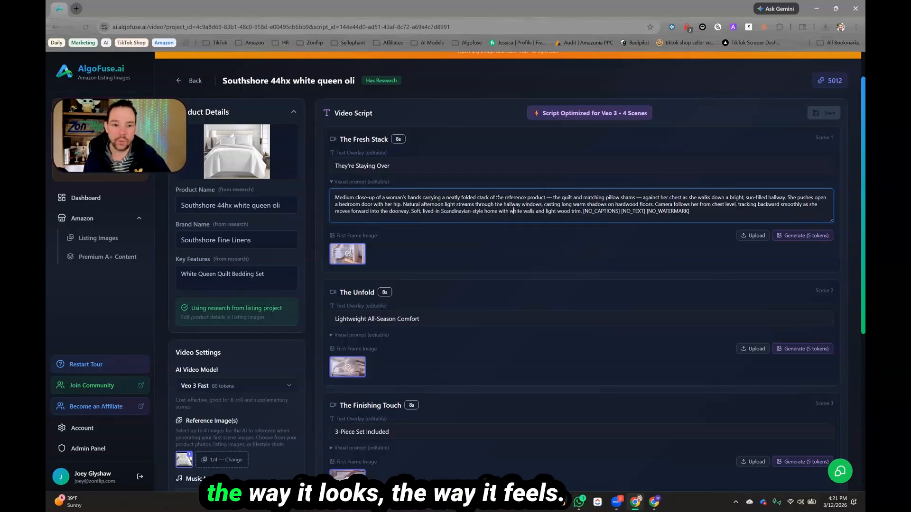
triple_click(392, 167)
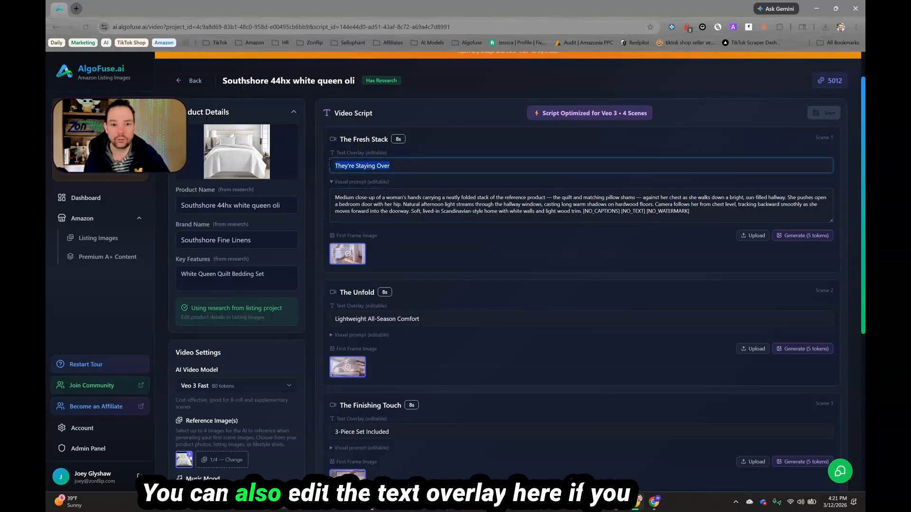
left_click(393, 166)
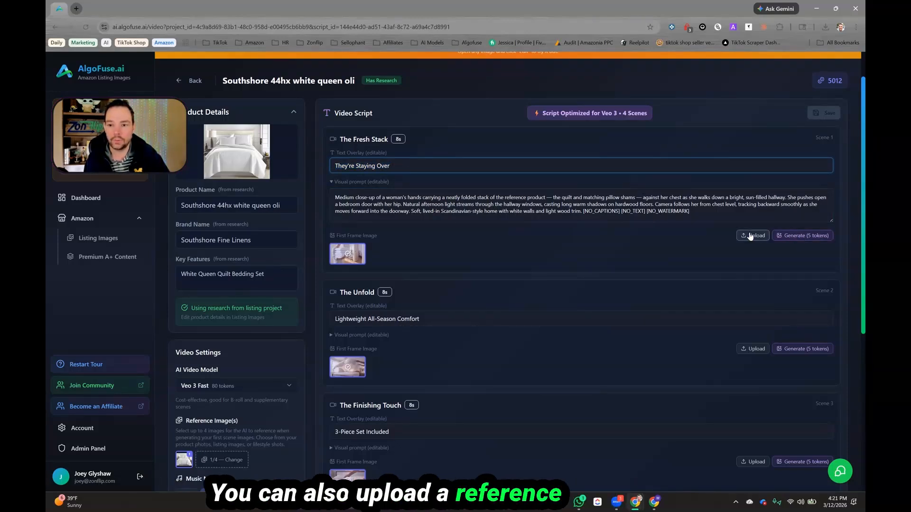
Step: Open the image prompt for generating a new first frame image for scene 1
left_click(787, 236)
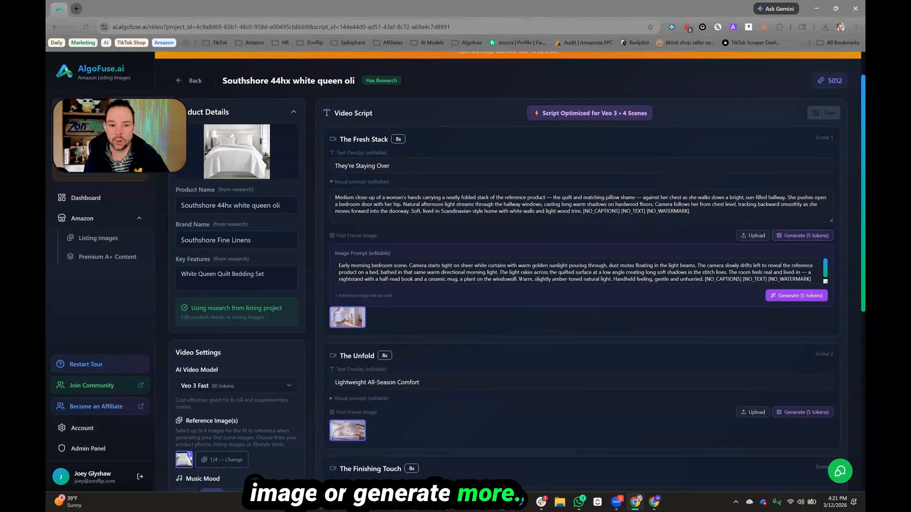
mouse_move(441, 266)
left_mouse_down()
mouse_move(470, 280)
mouse_move(444, 279)
left_mouse_up()
left_click(375, 267)
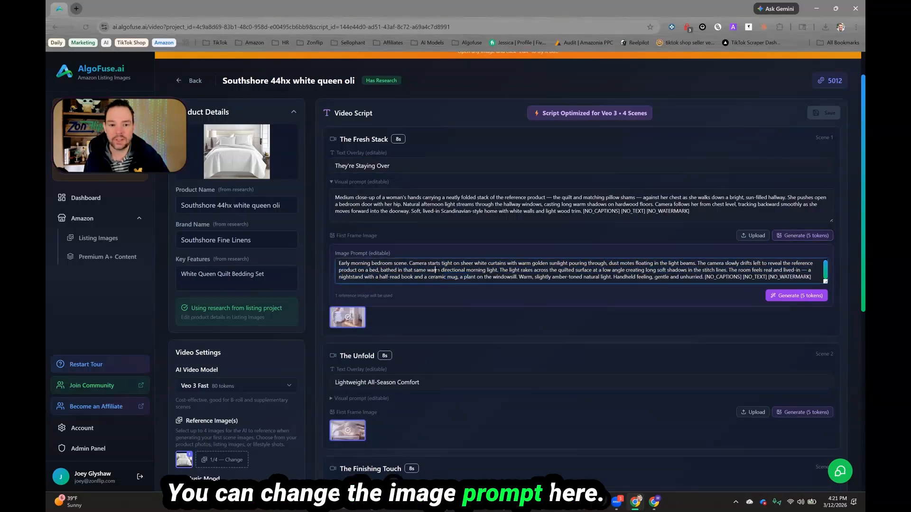
scroll(376, 267, "down", 1)
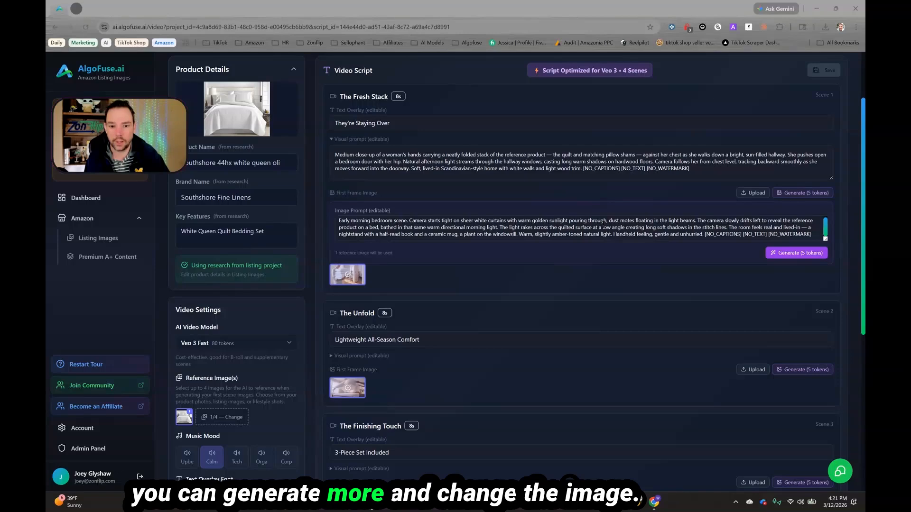
Step: Open scene 1's first frame image editor and pick the product, listing and lifestyle reference images
left_click(353, 276)
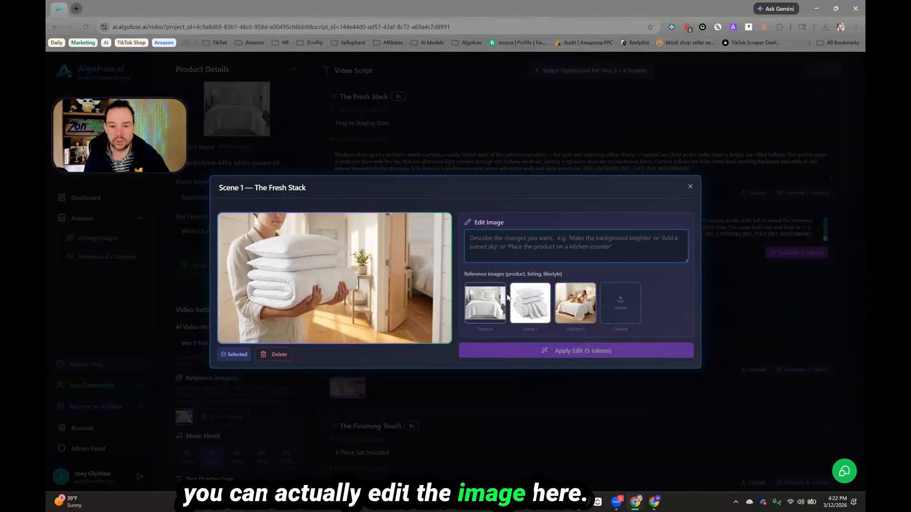
left_click(479, 308)
left_click(529, 308)
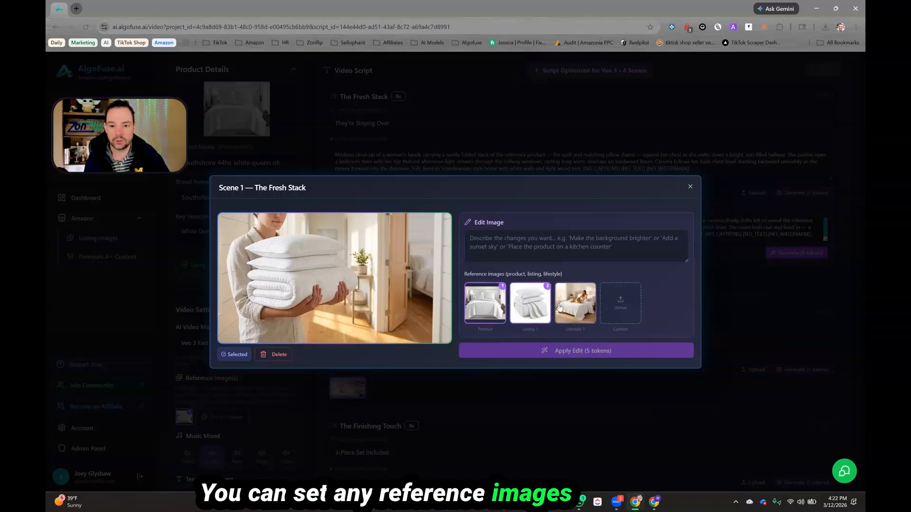
left_click(561, 307)
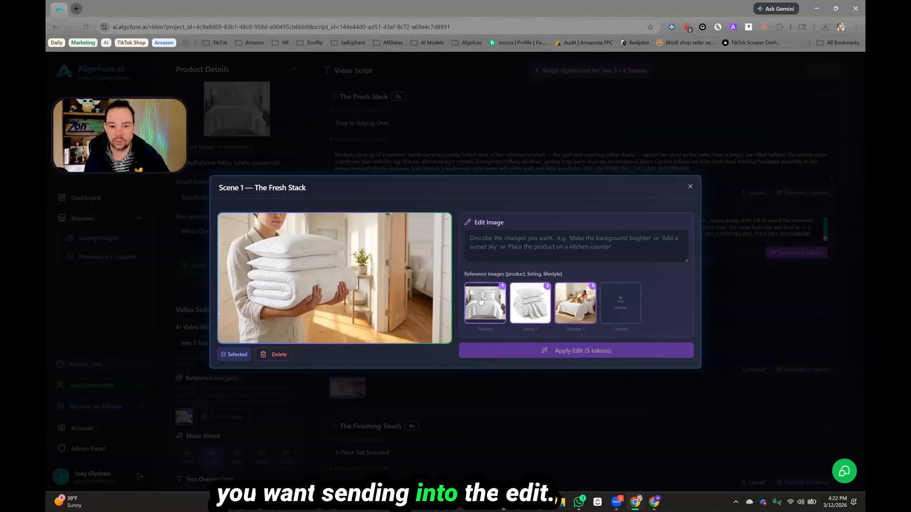
left_click(524, 255)
type("asdfasdf")
key("ctrl+a")
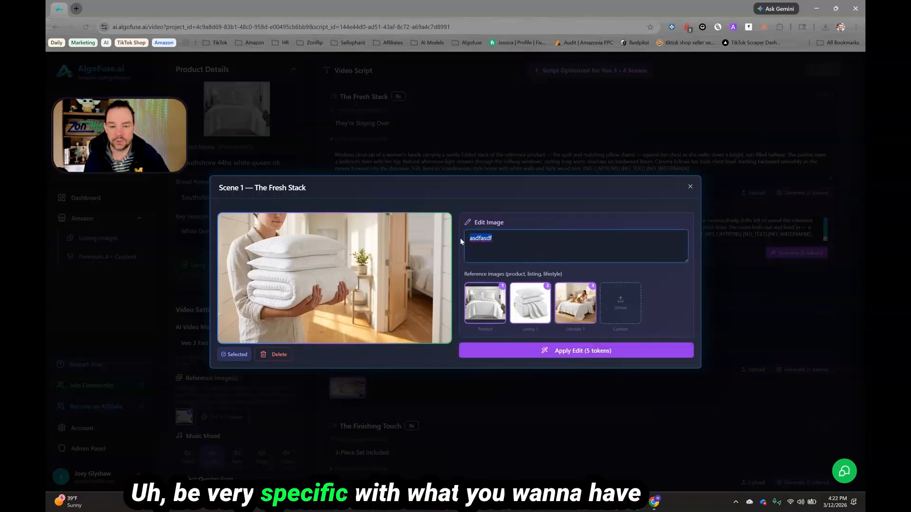
key("BackSpace")
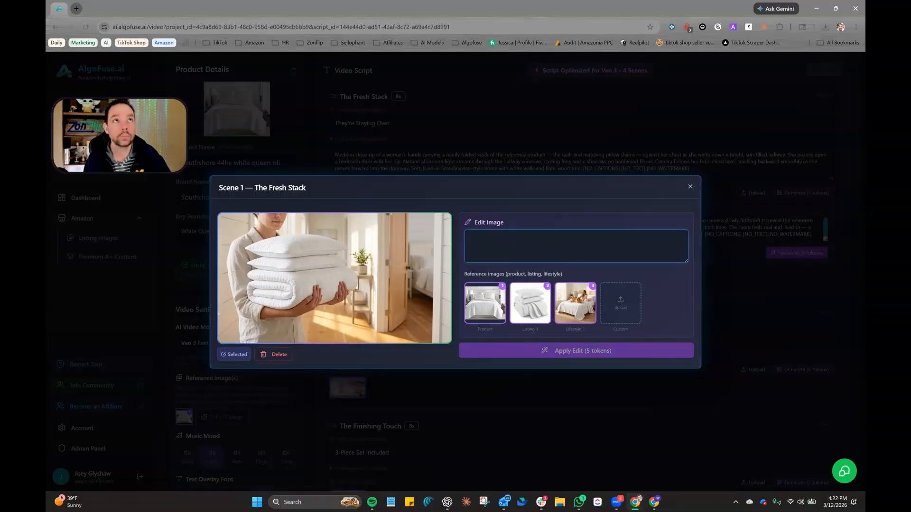
left_click(327, 158)
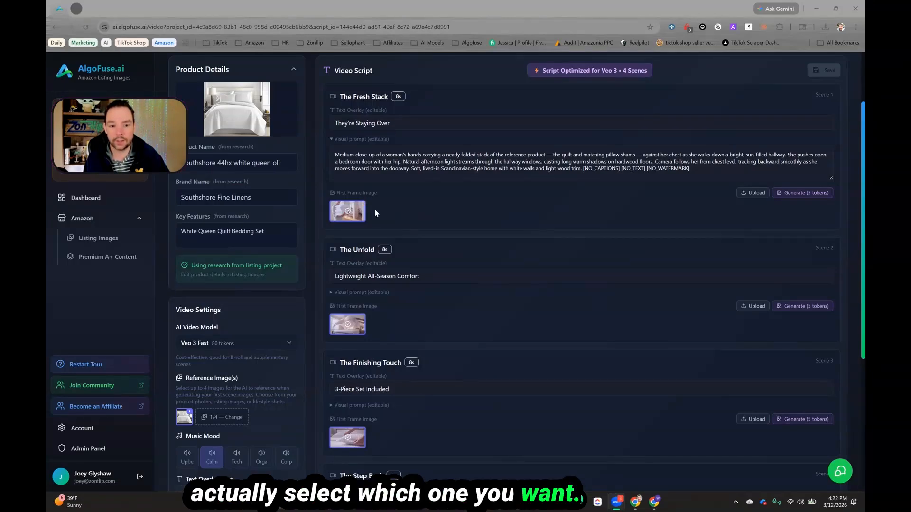
Step: Reopen scene 1's first frame image editor and close it again
mouse_move(364, 207)
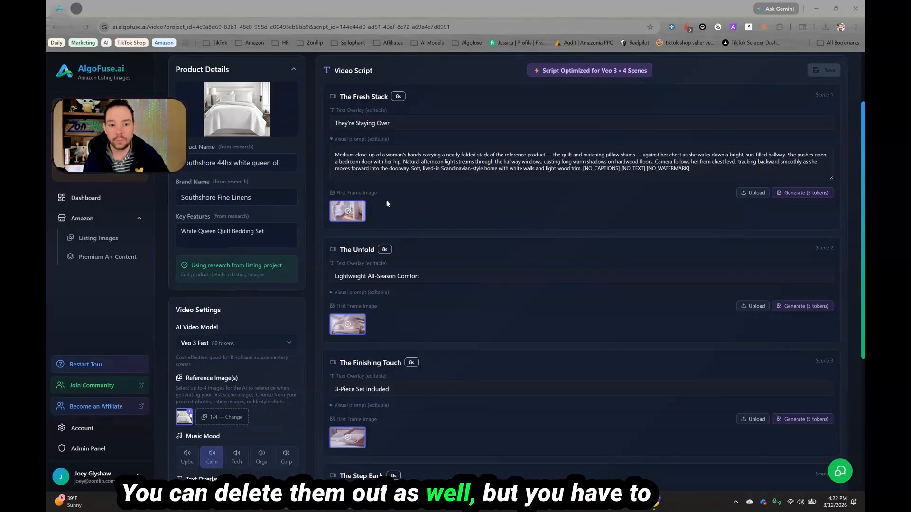
left_click(347, 211)
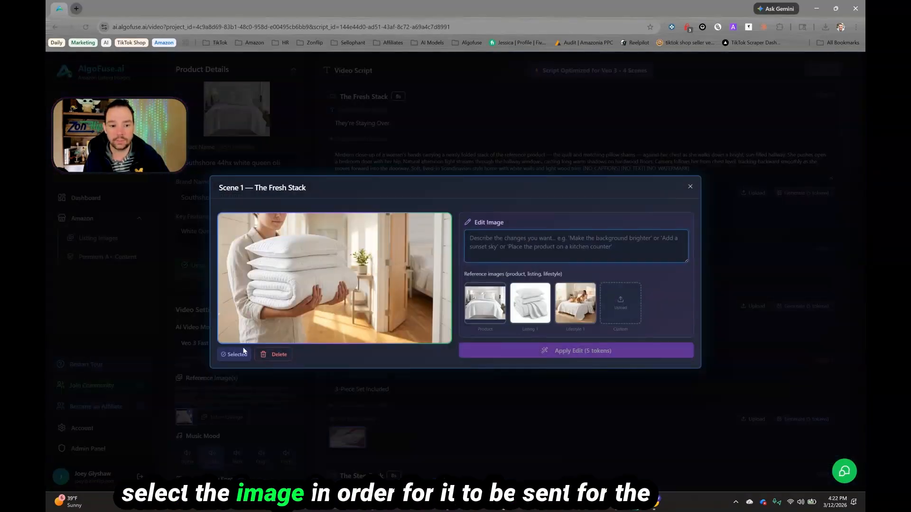
left_click(691, 187)
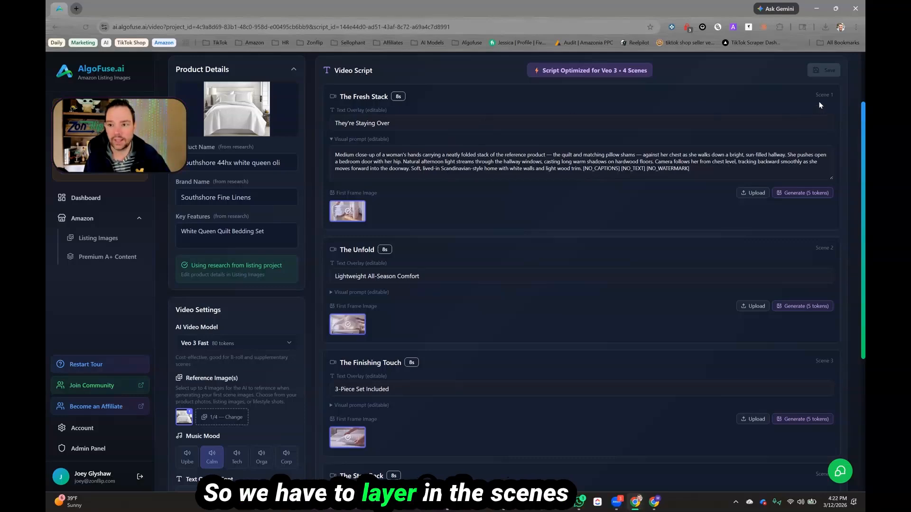
left_click_drag(815, 95, 823, 95)
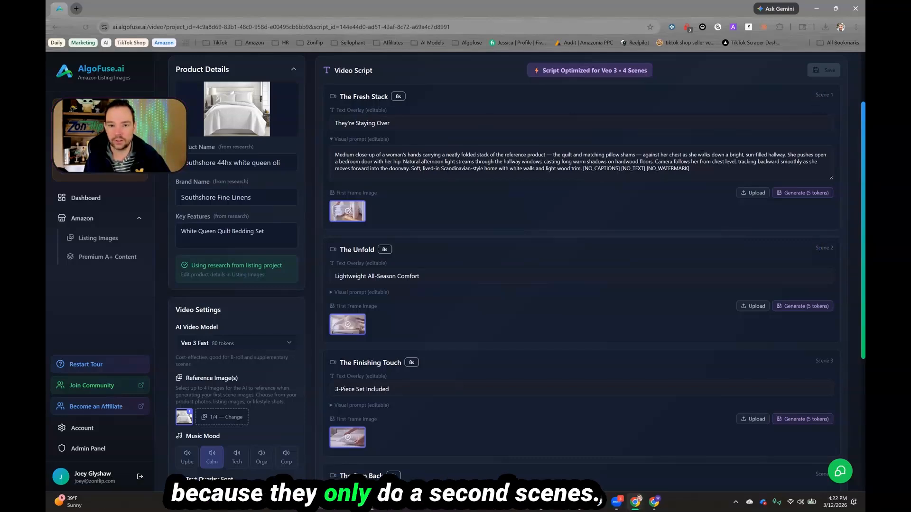
Step: Review the Veo 3 Fast video model and change the video's reference image to the listing image
scroll(483, 274, "down", 5)
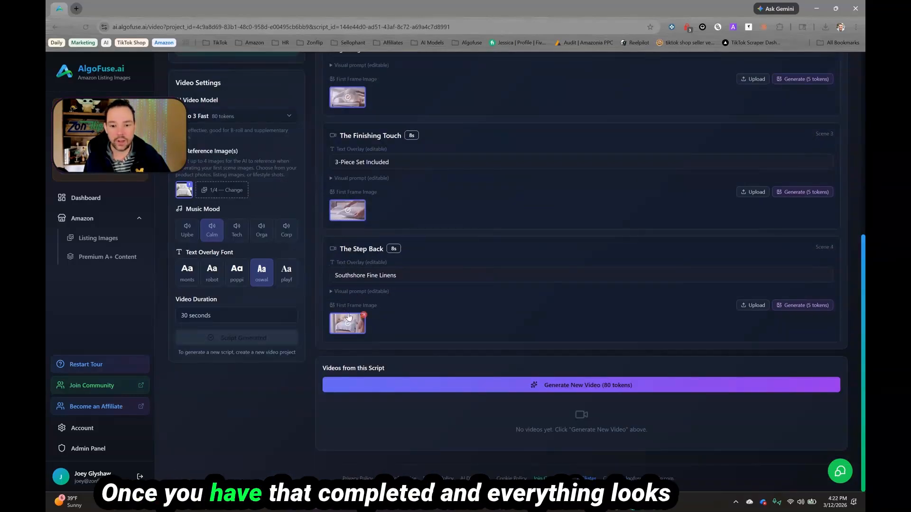
scroll(215, 194, "up", 2)
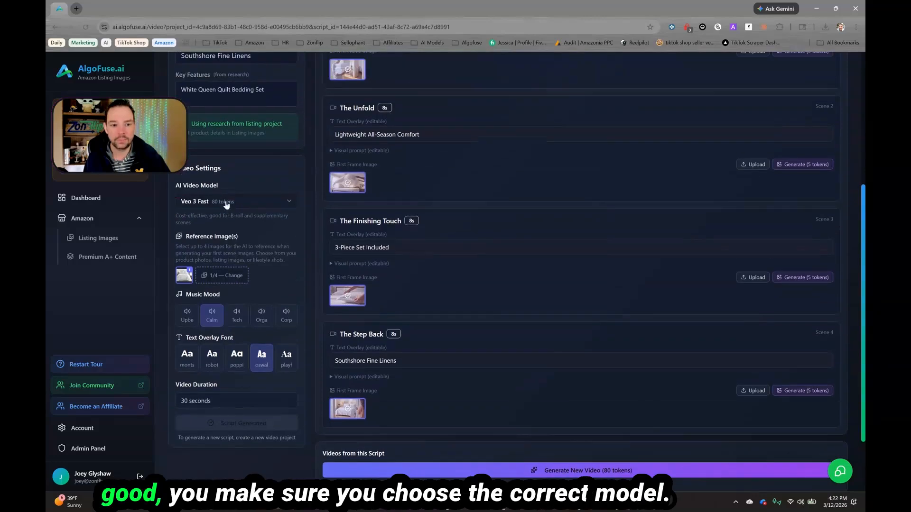
left_click(223, 201)
left_click(225, 218)
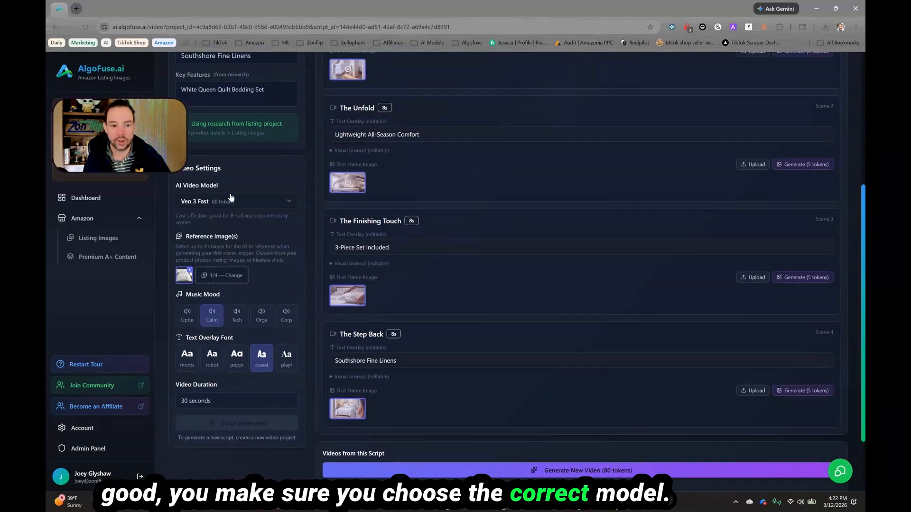
left_click(215, 275)
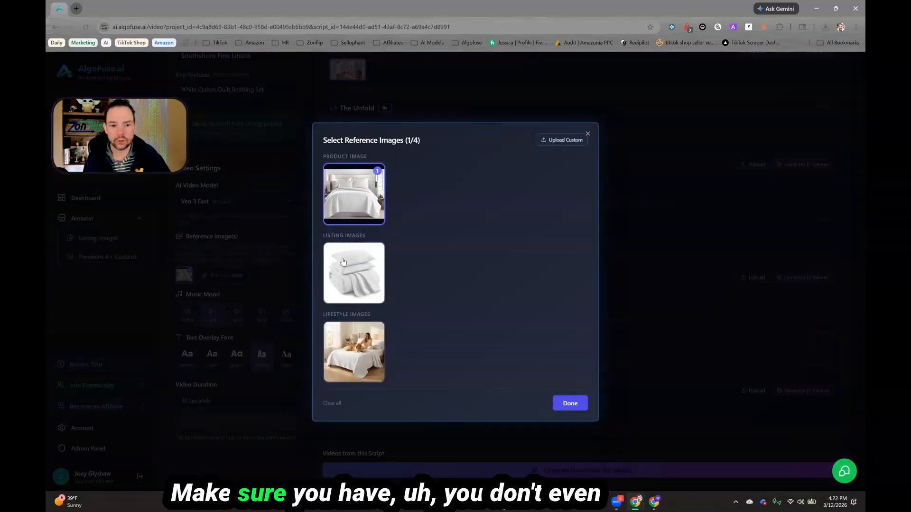
left_click(354, 194)
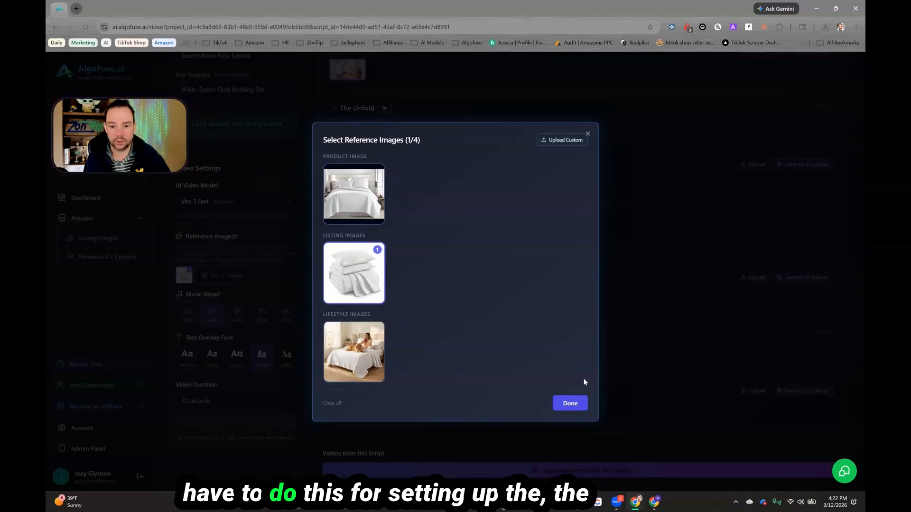
left_click(569, 403)
Step: Generate a new video from the four-scene script
scroll(410, 266, "down", 2)
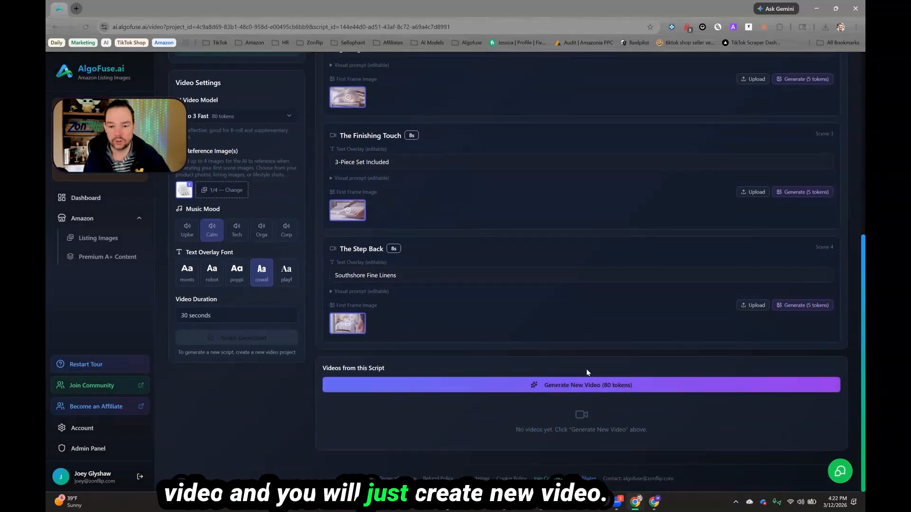
left_click(609, 386)
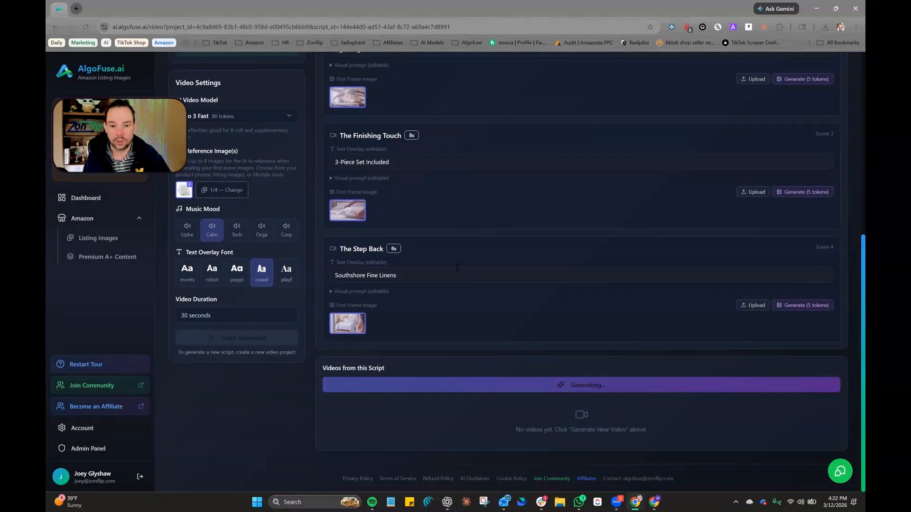
scroll(458, 267, "down", 2)
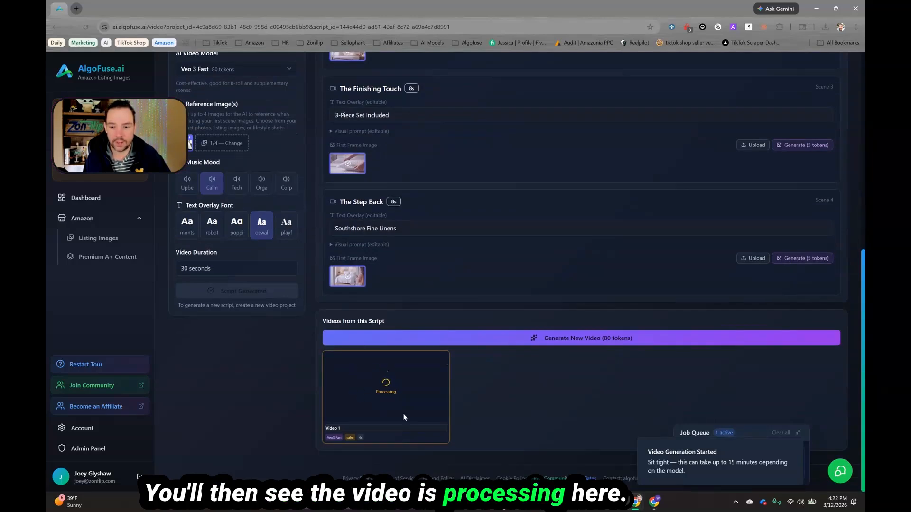
left_click(794, 446)
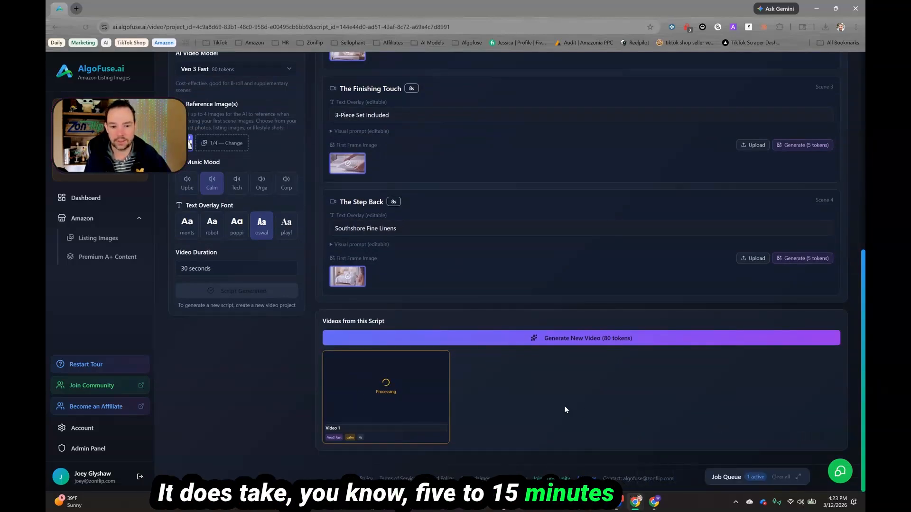
Step: Play the finished Video 1 generated from the script
scroll(496, 413, "up", 8)
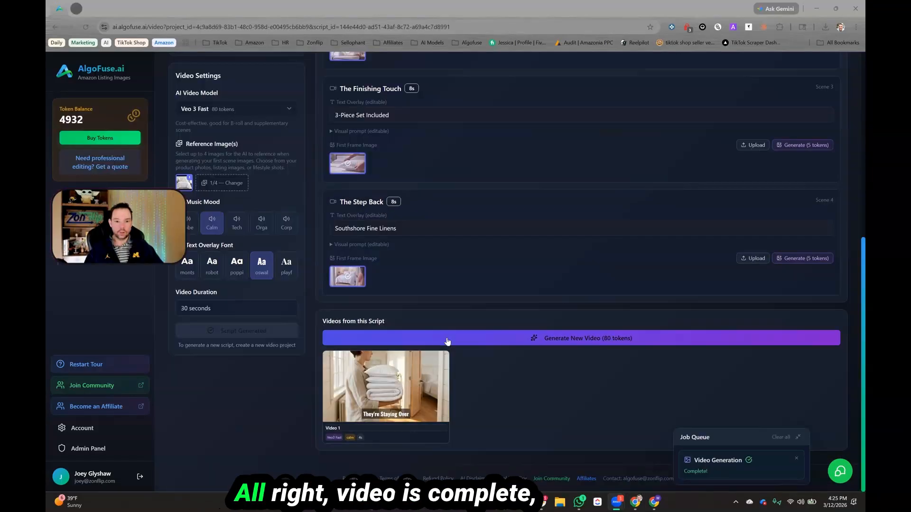
mouse_move(397, 376)
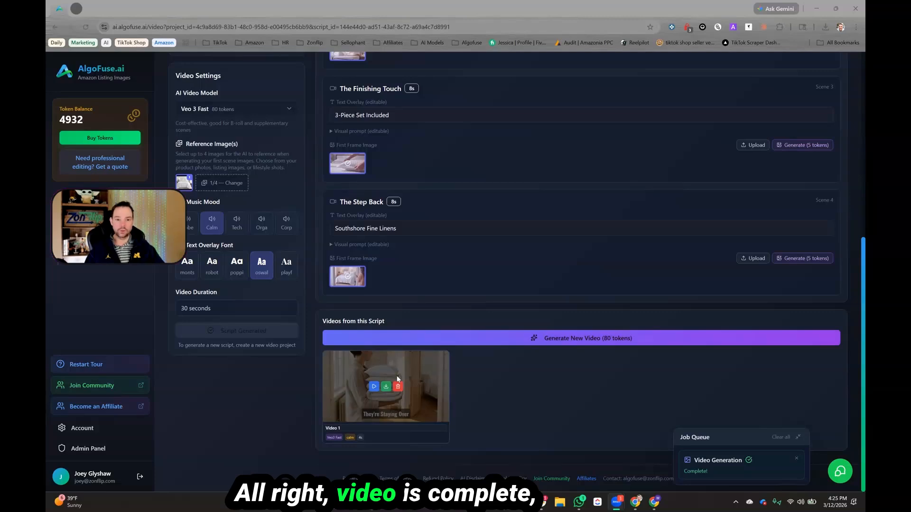
left_click(374, 387)
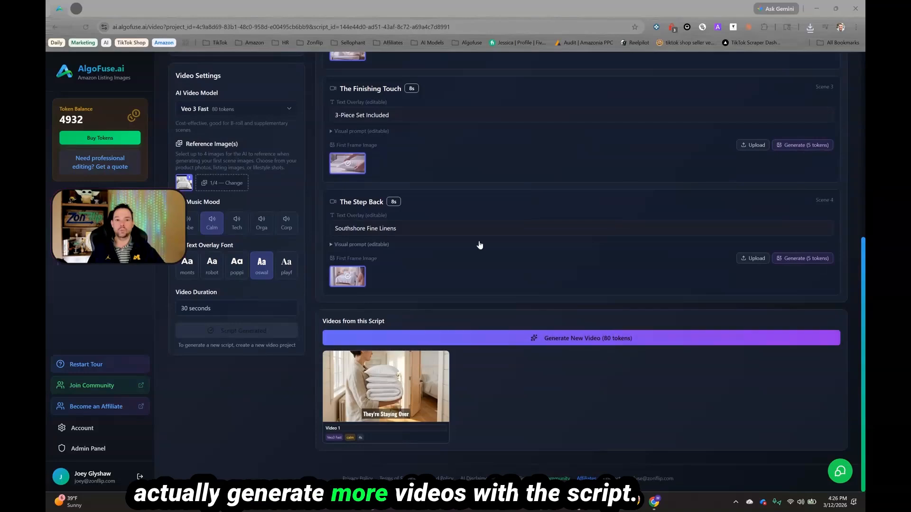
Step: Expand scene 1's visual prompt, select part of its text, and open the first frame image prompt
scroll(480, 246, "up", 3)
scroll(455, 232, "up", 4)
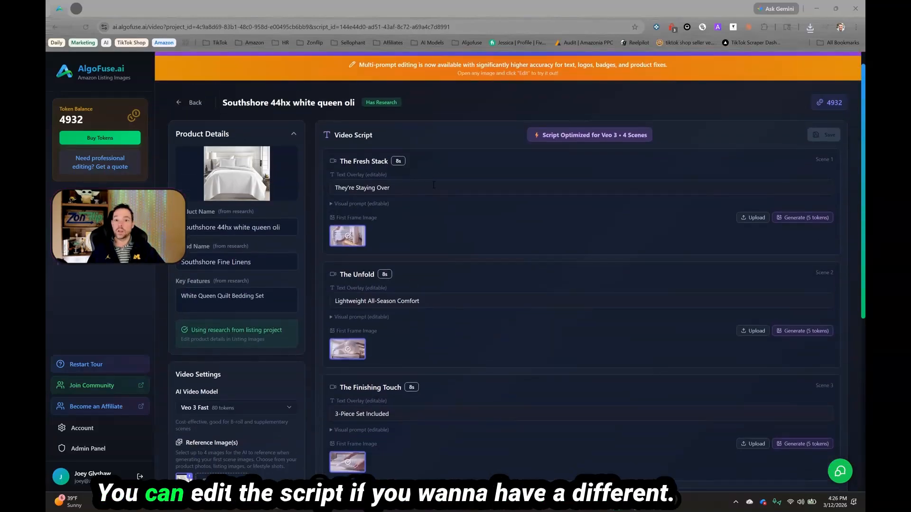
left_click(372, 205)
left_click_drag(406, 219, 409, 233)
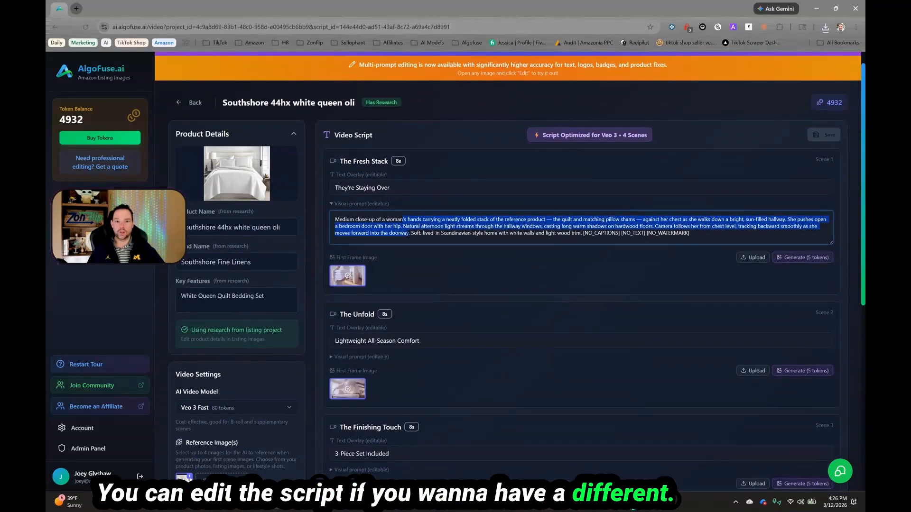
left_click(409, 233)
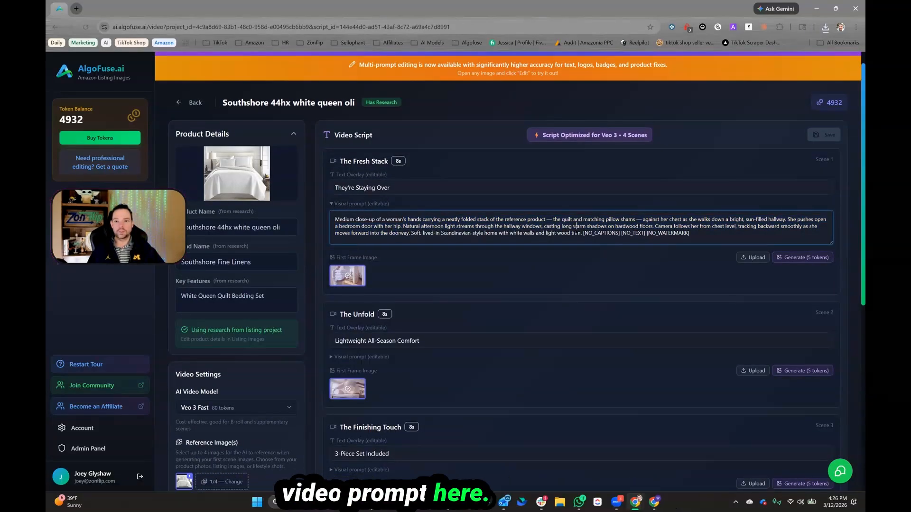
left_click(777, 257)
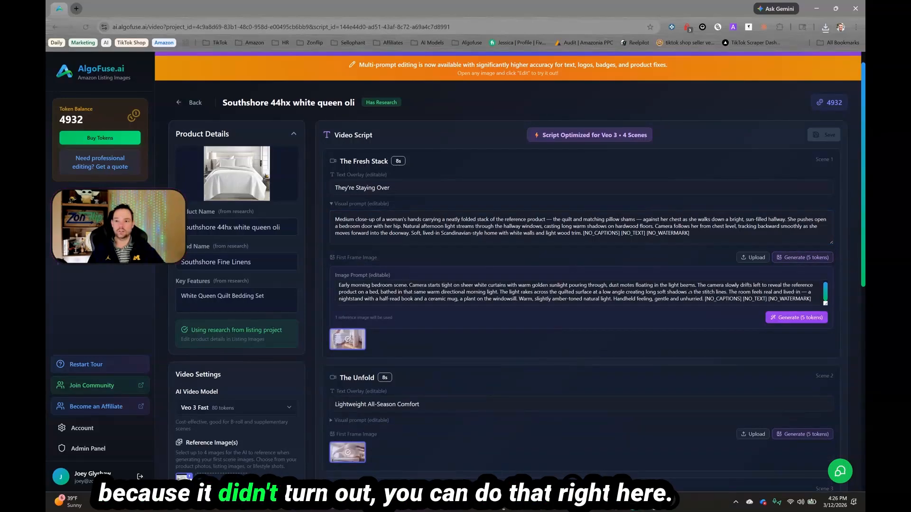
Step: Open the video 'Ready for You — Guest Room Prep' in the video editor
scroll(410, 293, "down", 1)
scroll(513, 312, "down", 7)
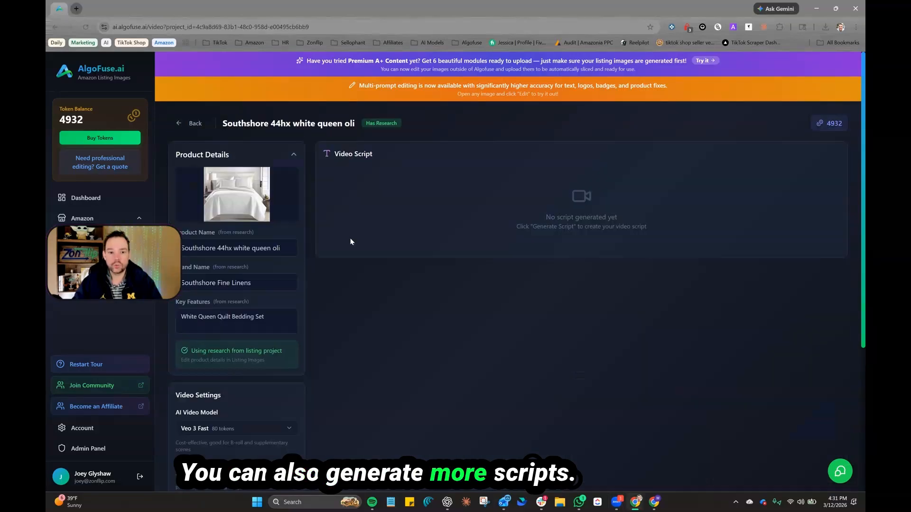
scroll(358, 276, "down", 3)
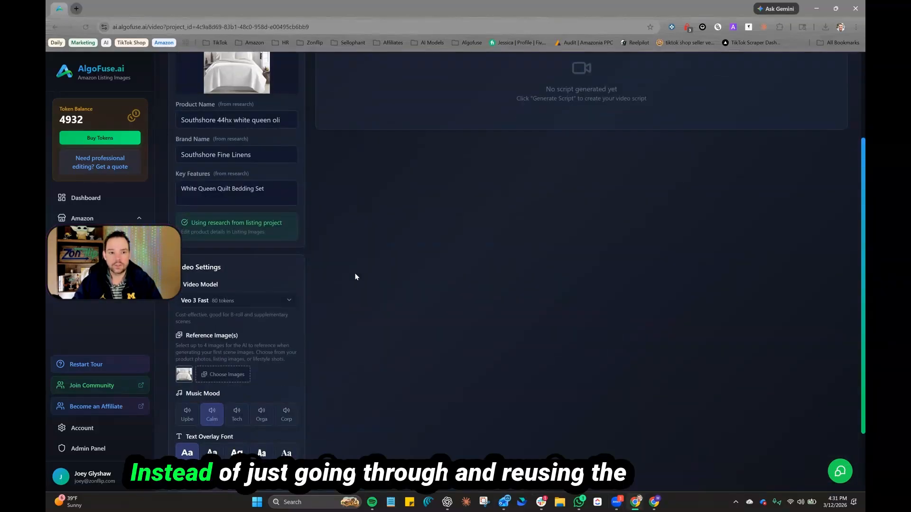
scroll(354, 276, "up", 3)
left_click(194, 124)
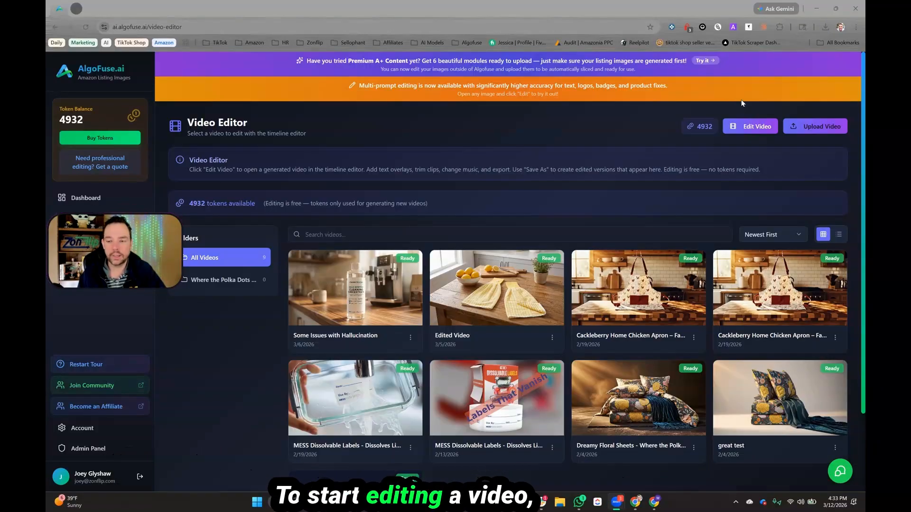
left_click(749, 126)
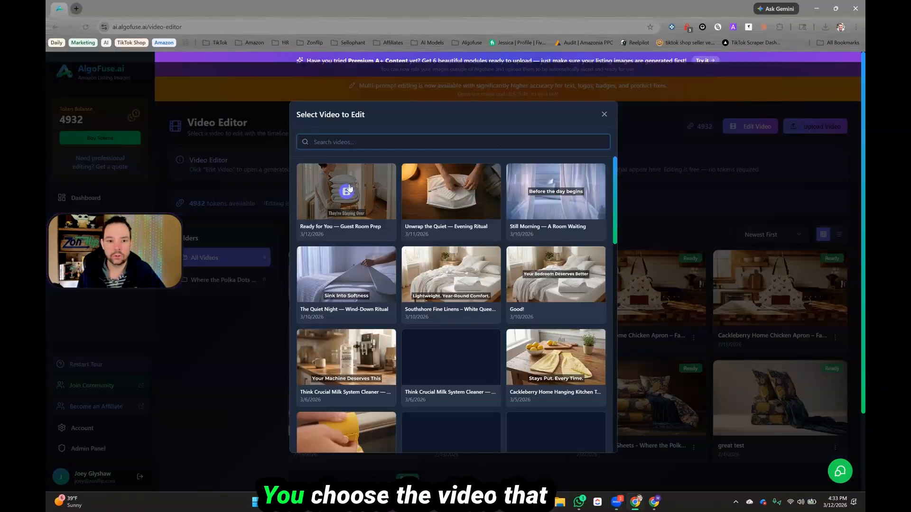
left_click(355, 209)
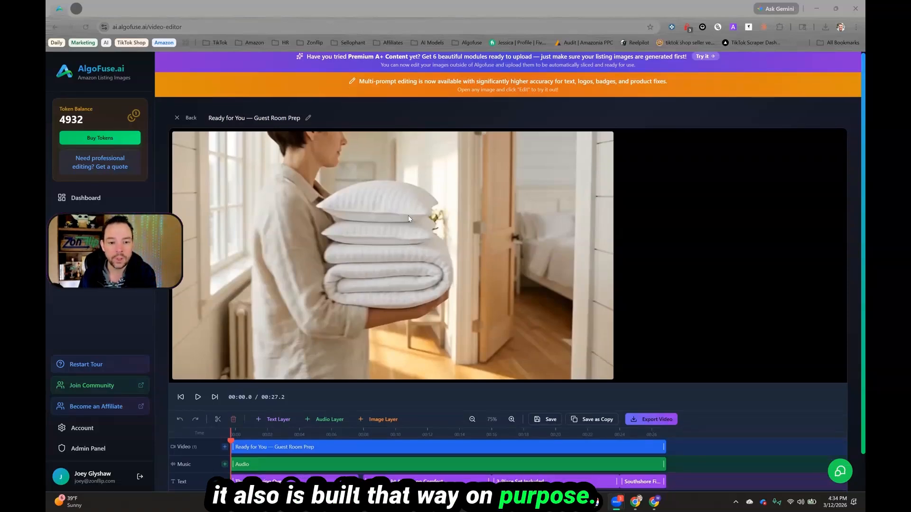
Step: Add the library video 'Unwrap the Quiet — Evening Ritual' to the end of the timeline
scroll(408, 216, "down", 1)
left_click_drag(230, 400, 308, 402)
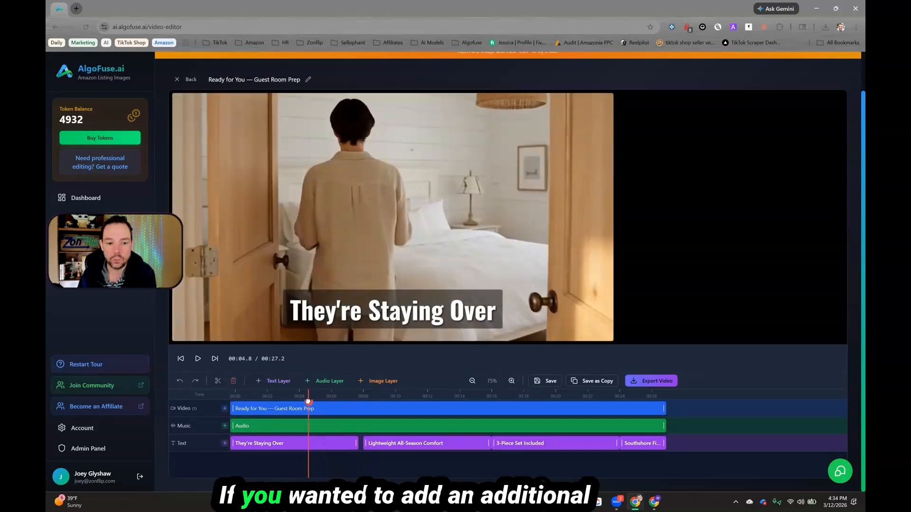
left_click(225, 409)
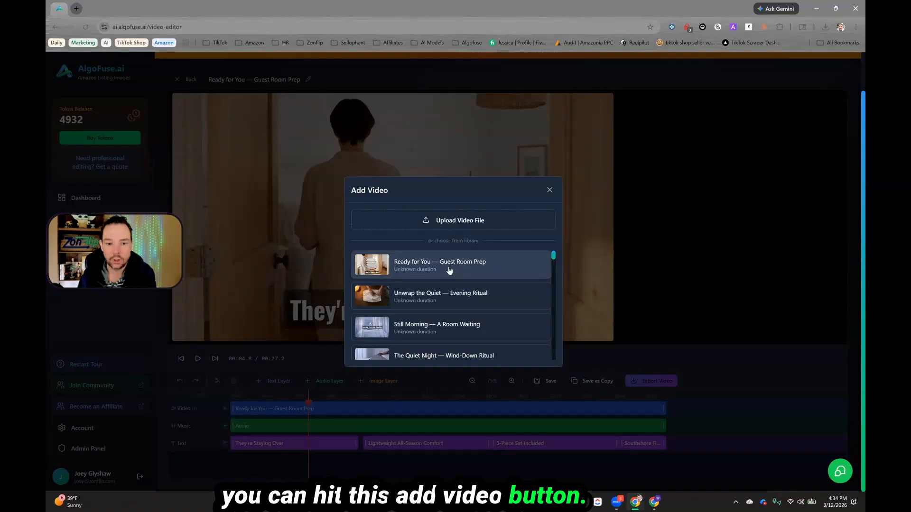
left_click(439, 290)
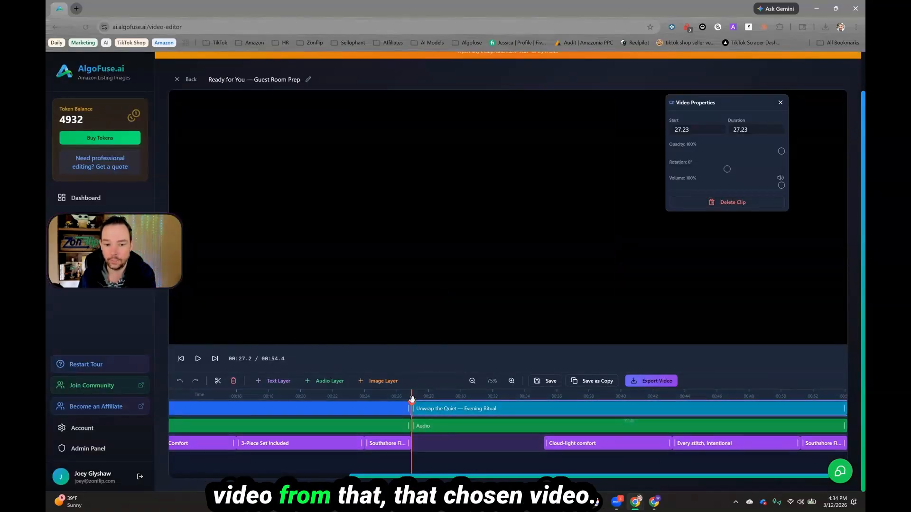
Step: Replace the first text overlay's wording with 'Change it however you want'
left_click_drag(412, 400, 192, 389)
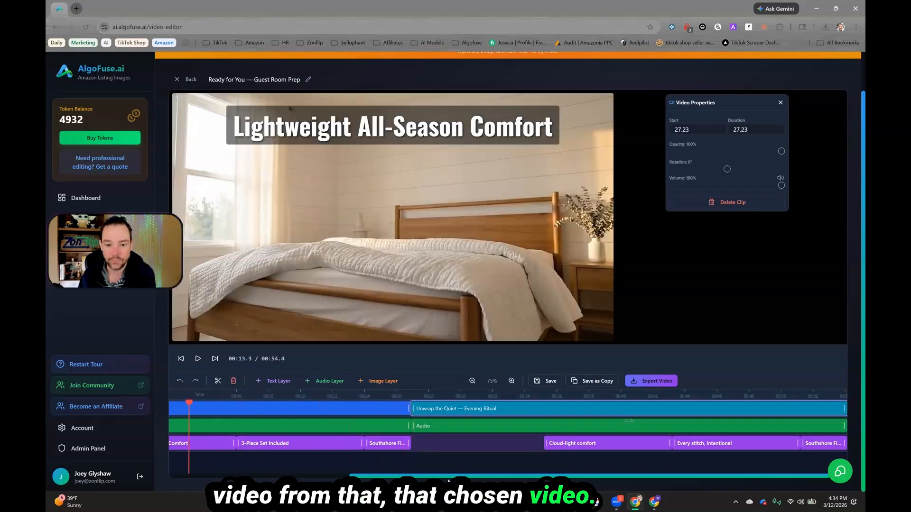
left_click_drag(398, 476, 202, 458)
left_click_drag(443, 402, 319, 402)
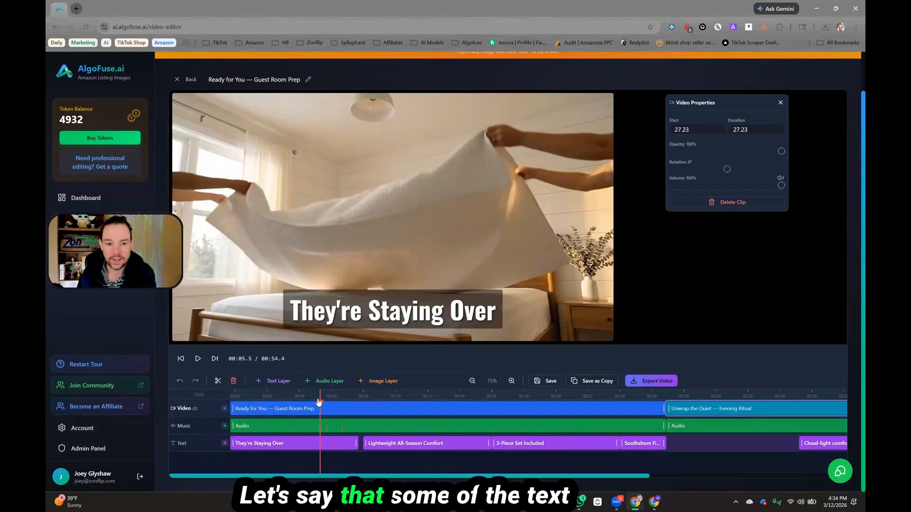
left_click(364, 315)
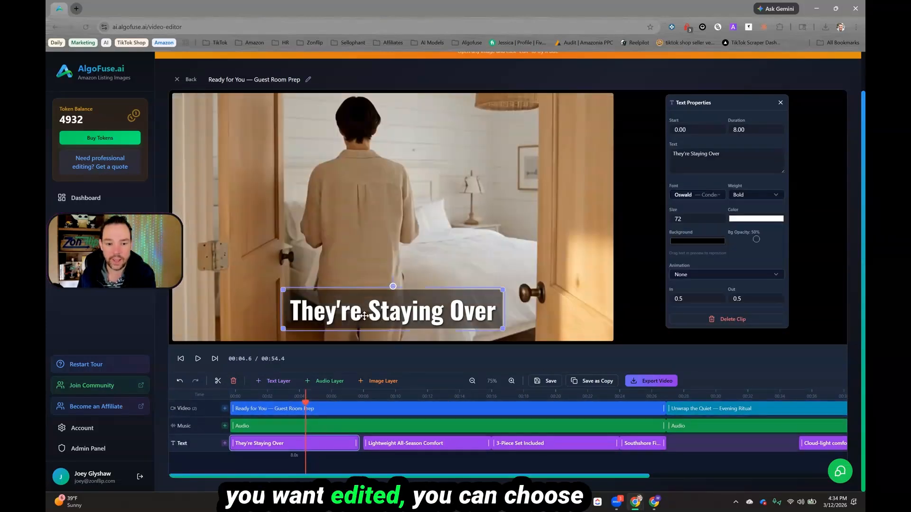
double_click(392, 313)
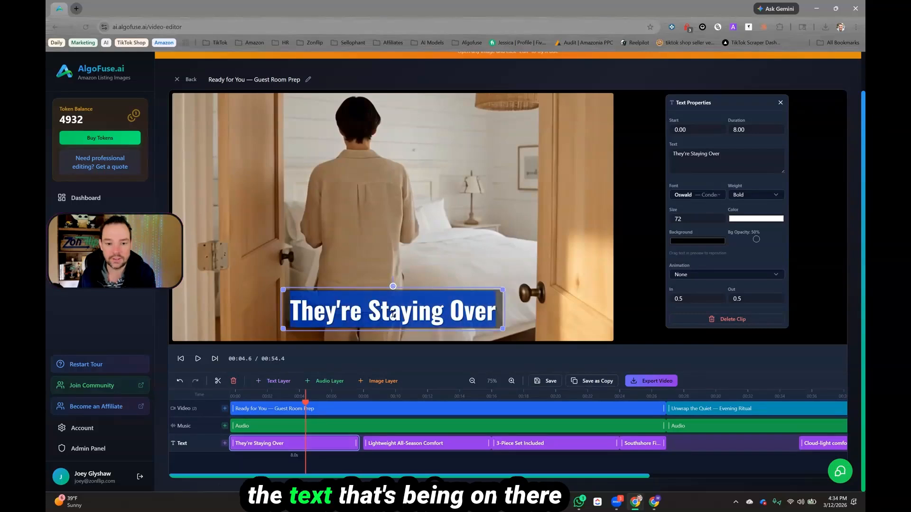
type("Change it")
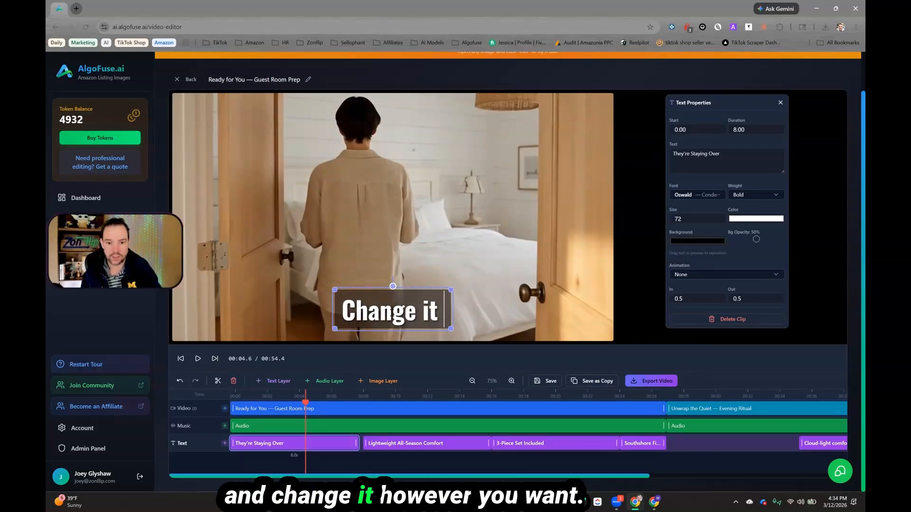
type(" however you want")
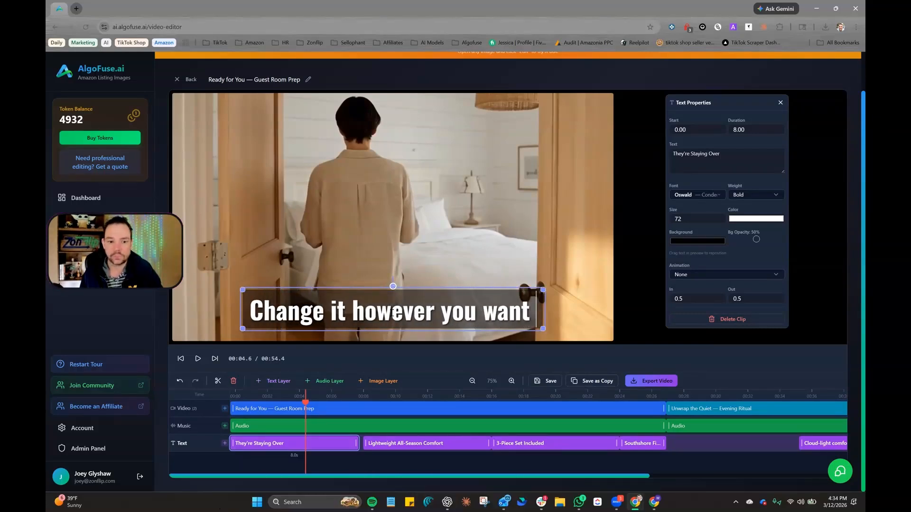
Step: Move the text overlay slightly higher in the frame and shorten its clip to 7.87 seconds
left_click(442, 271)
mouse_move(400, 295)
left_mouse_down()
mouse_move(401, 314)
mouse_move(404, 269)
mouse_move(403, 278)
left_mouse_up()
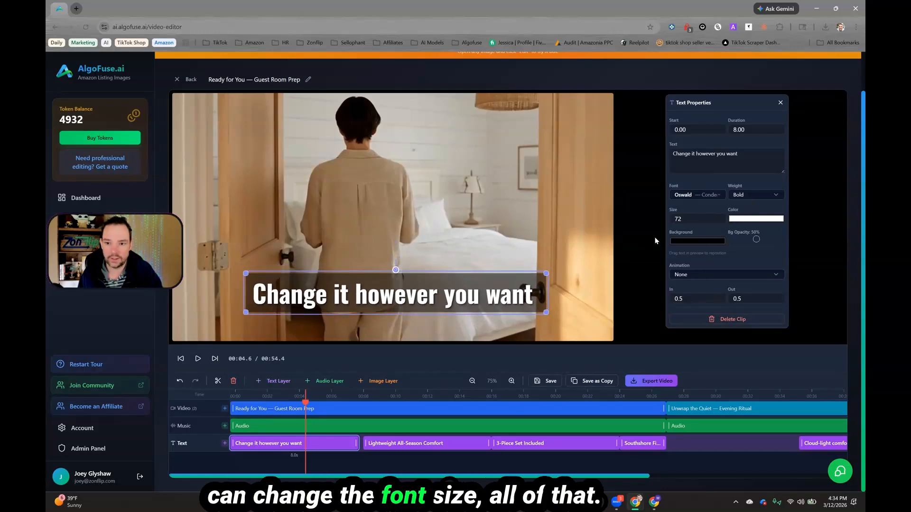
left_click_drag(479, 297, 481, 302)
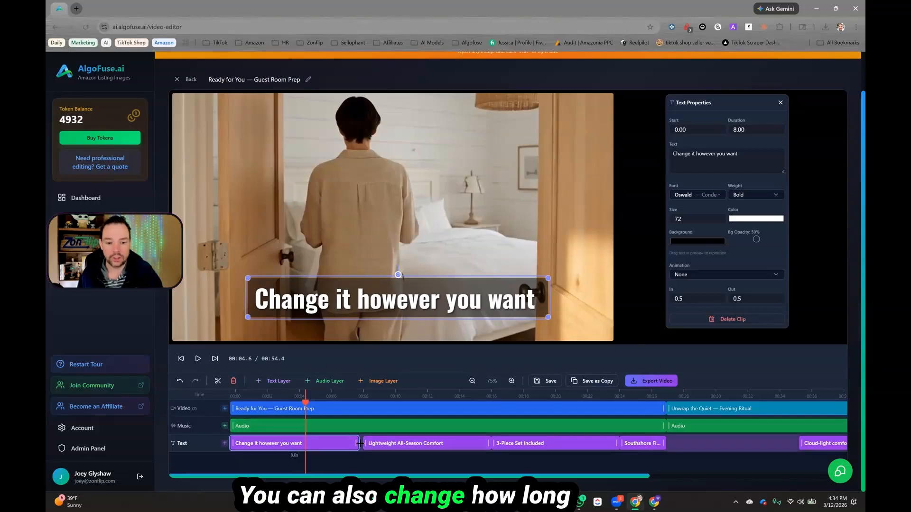
mouse_move(356, 443)
left_mouse_down()
mouse_move(313, 443)
mouse_move(355, 443)
left_mouse_up()
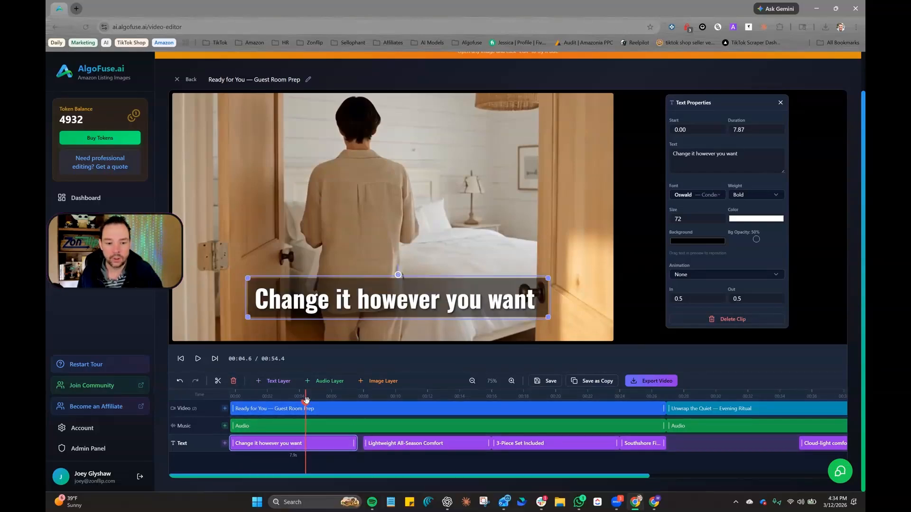
Step: Split the first 'Ready for You — Guest Room Prep' clip at about 3.6 seconds
left_click(292, 403)
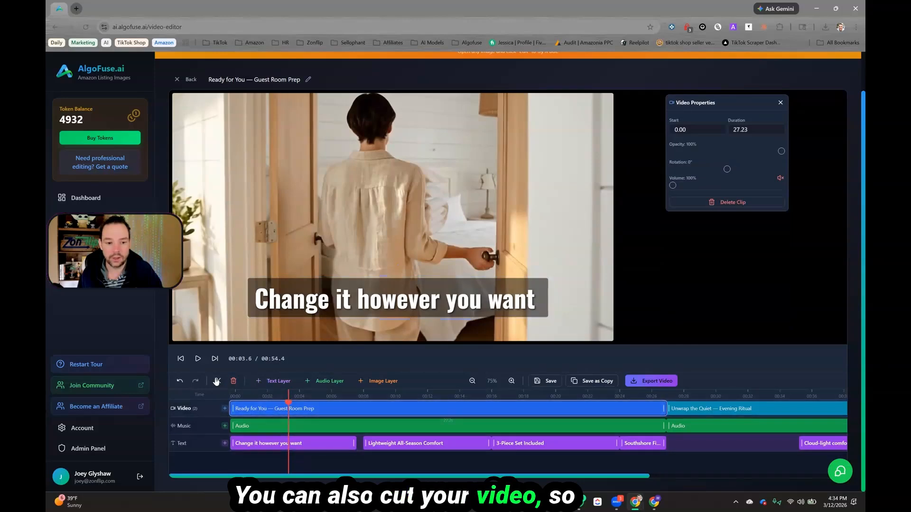
left_click(285, 427)
left_click(297, 409)
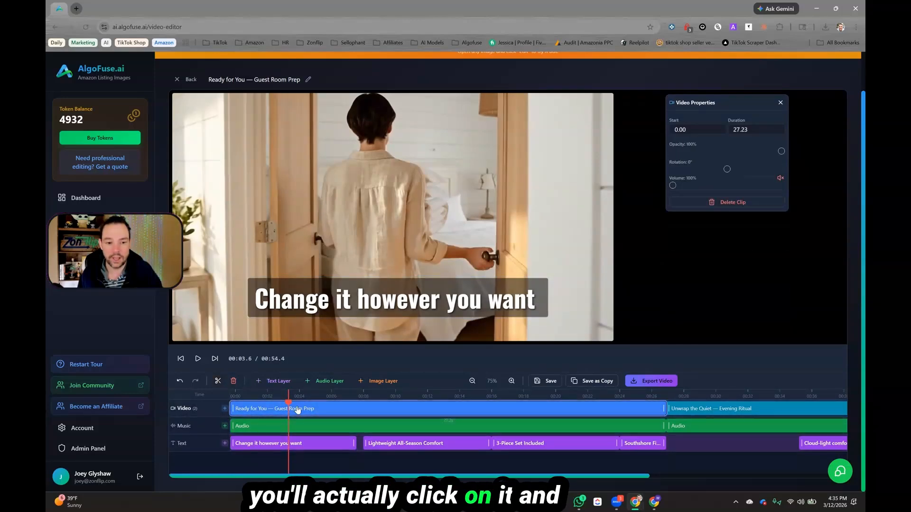
left_click(217, 382)
left_click(360, 410)
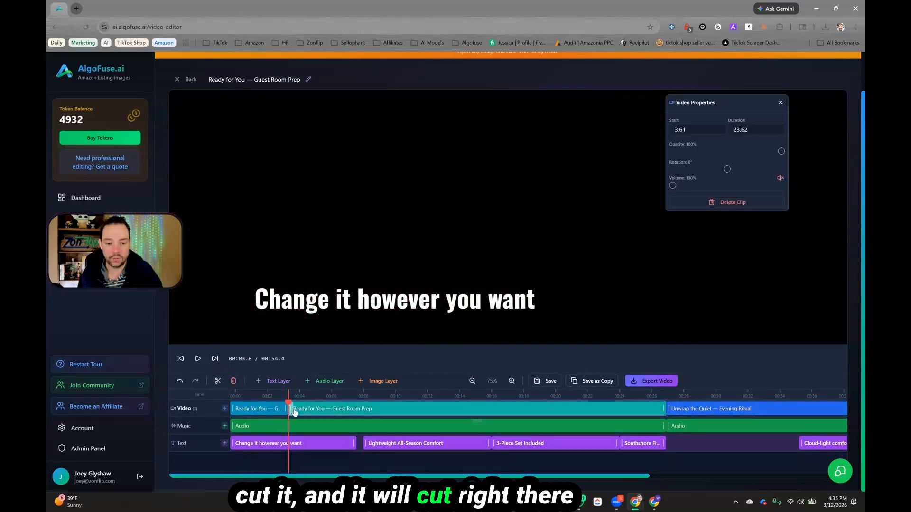
left_click_drag(296, 409, 268, 401)
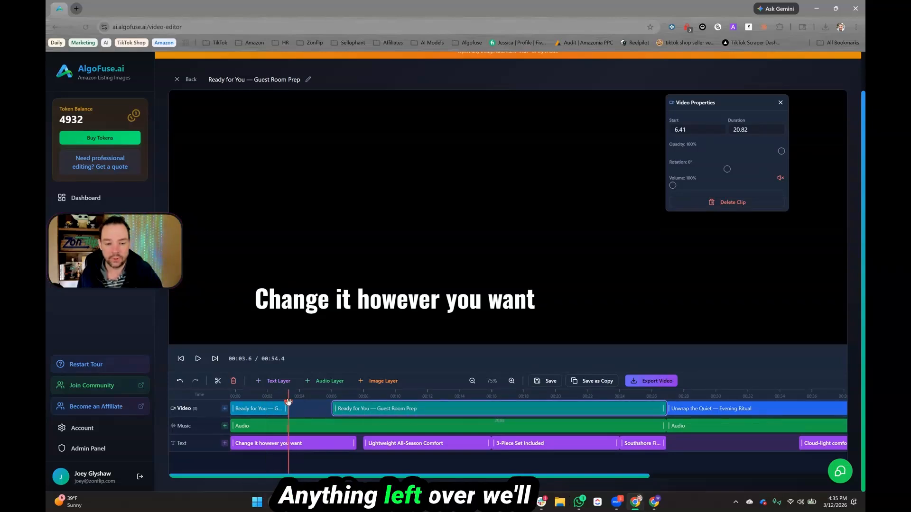
left_click_drag(370, 410, 319, 412)
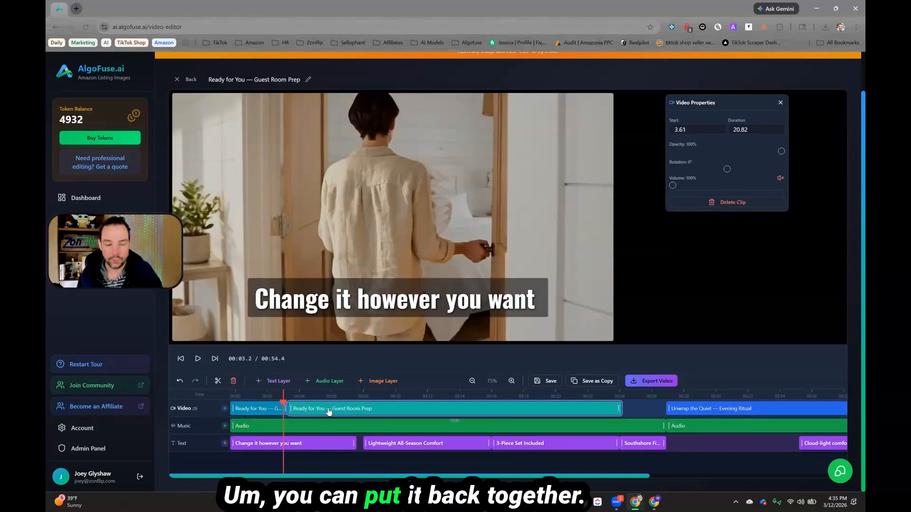
Step: Split the 'Unwrap the Quiet — Evening Ritual' clip at 36 seconds
left_click(674, 411)
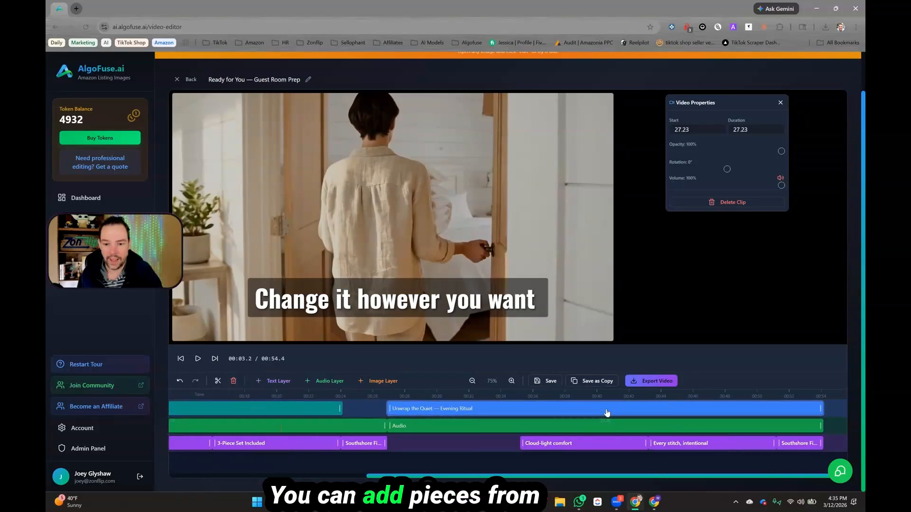
left_click(528, 397)
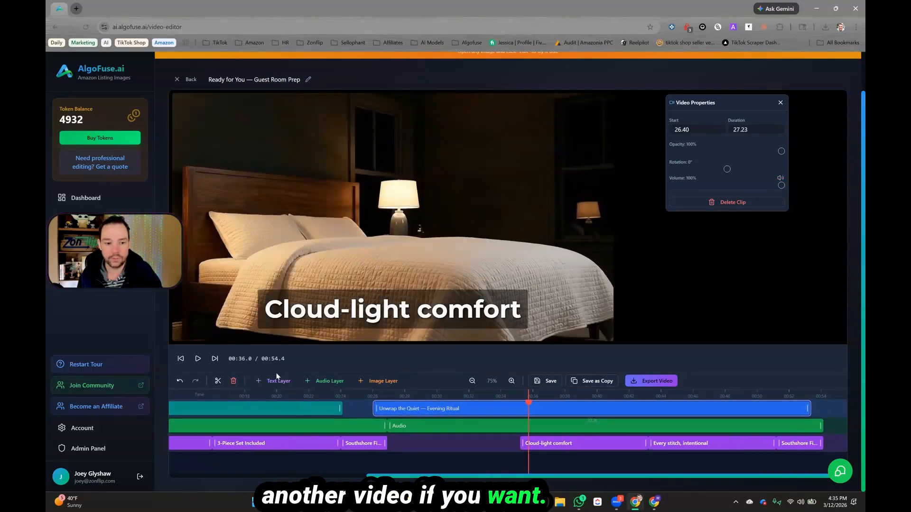
left_click(218, 381)
left_click(565, 409)
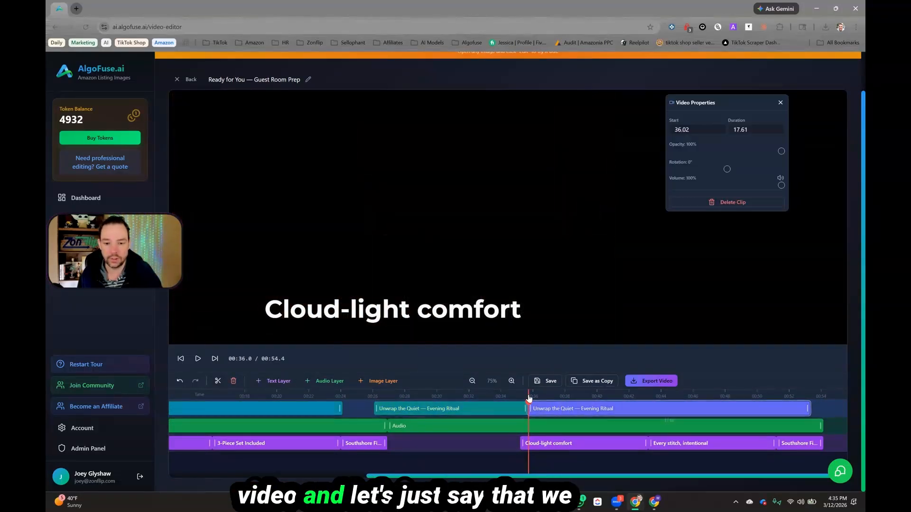
Step: Preview the later segment and split it again at about 39.4 seconds
left_click(198, 358)
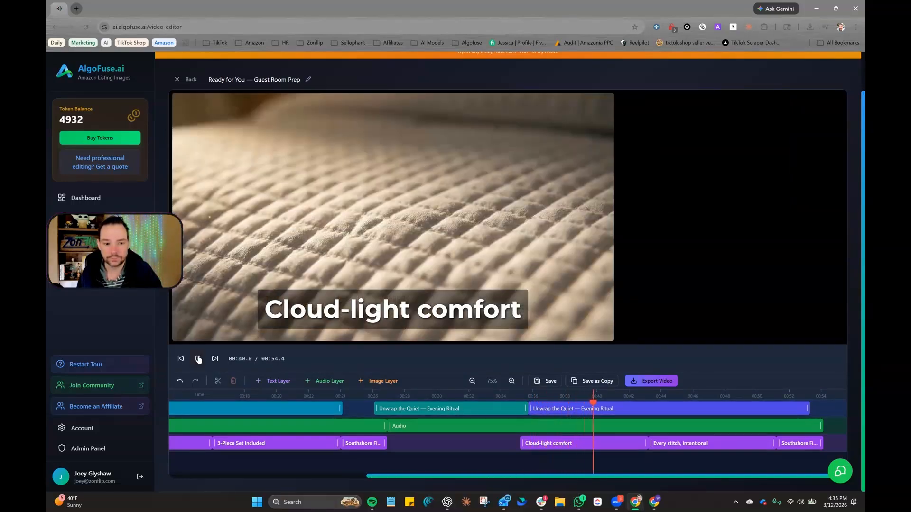
left_click(198, 359)
left_click_drag(592, 400, 587, 402)
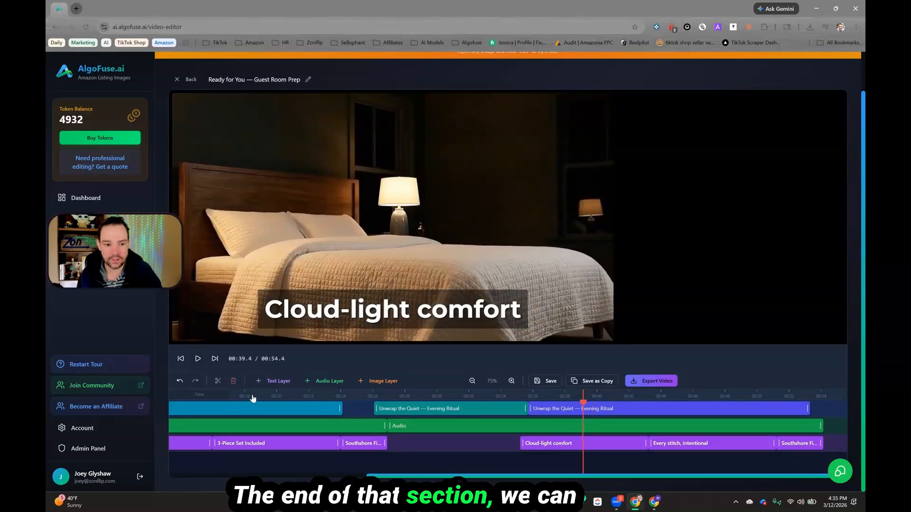
left_click(664, 408)
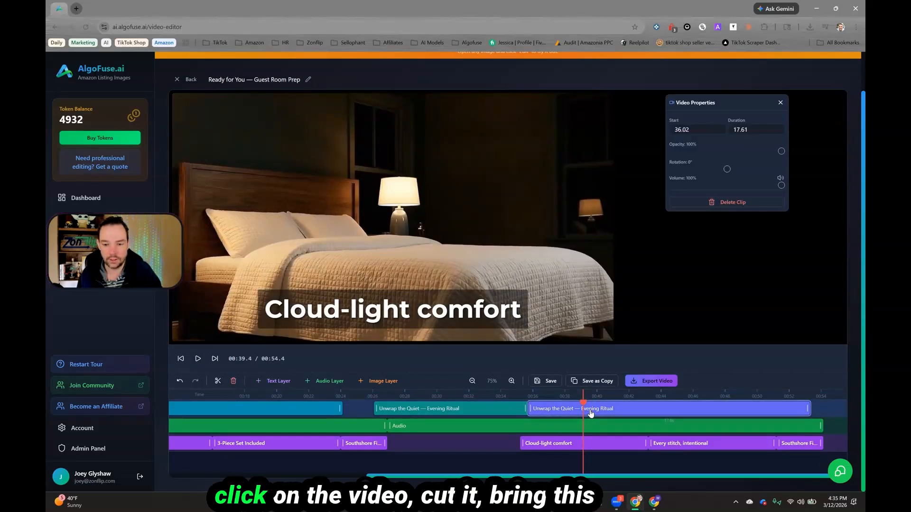
left_click(218, 381)
Step: Move the 3.41-second 'Unwrap the Quiet' segment to 3.61 s and shift the following guest-room clip to start at 7.02 s
left_click_drag(560, 409, 419, 415)
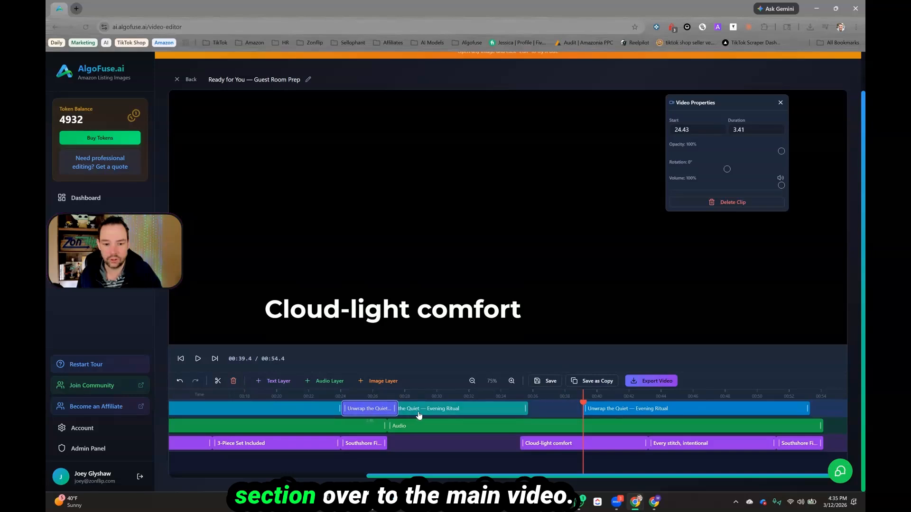
left_click(472, 411)
scroll(570, 412, "left", 5)
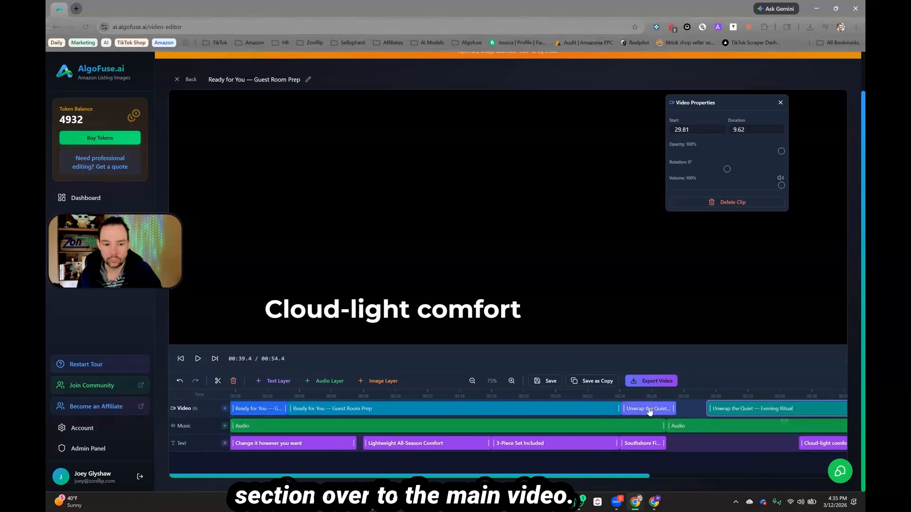
left_click_drag(649, 412, 327, 414)
left_click(419, 413)
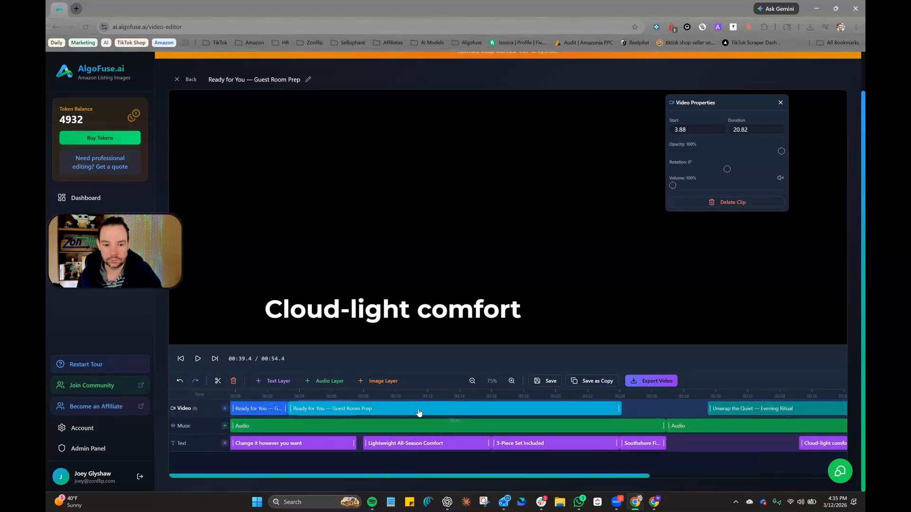
left_click_drag(418, 412, 464, 412)
left_click(321, 413)
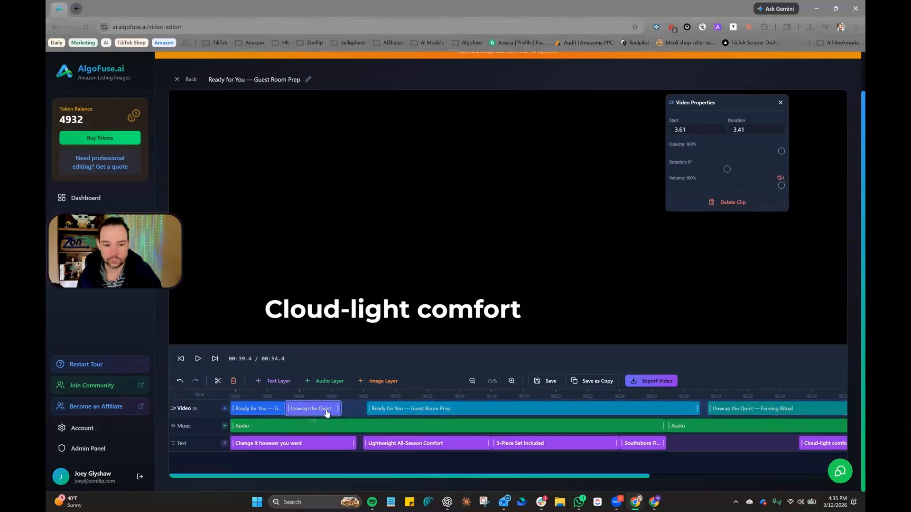
left_click_drag(328, 413, 329, 413)
left_click(391, 410)
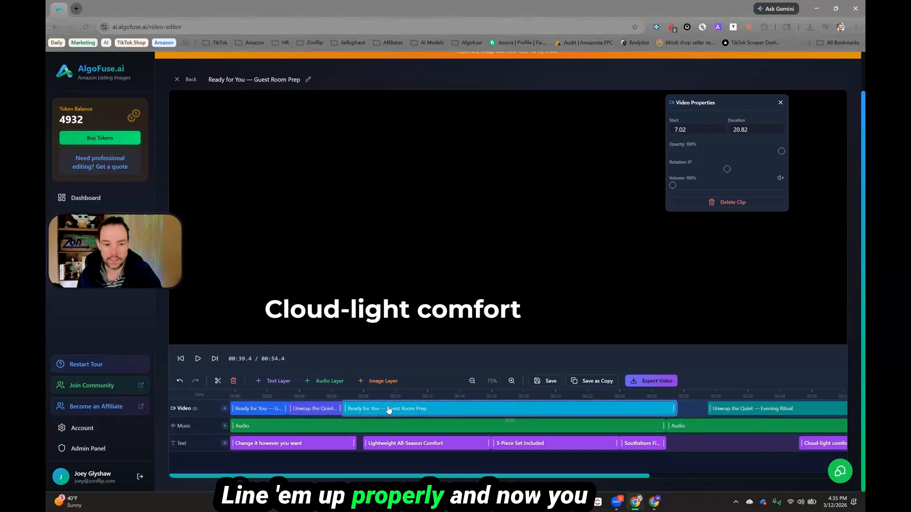
Step: Play back the edited timeline from the start and inspect the audio and text overlay clips
left_click(242, 397)
left_click(198, 358)
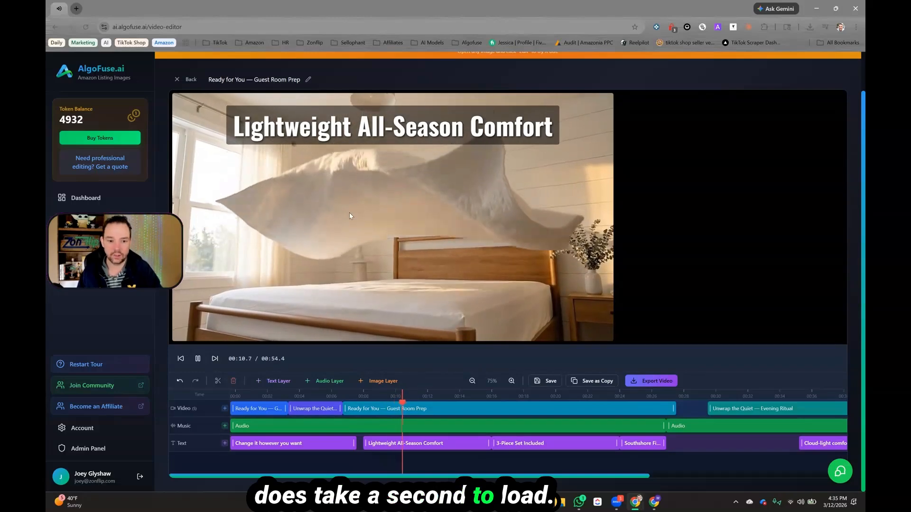
left_click(380, 426)
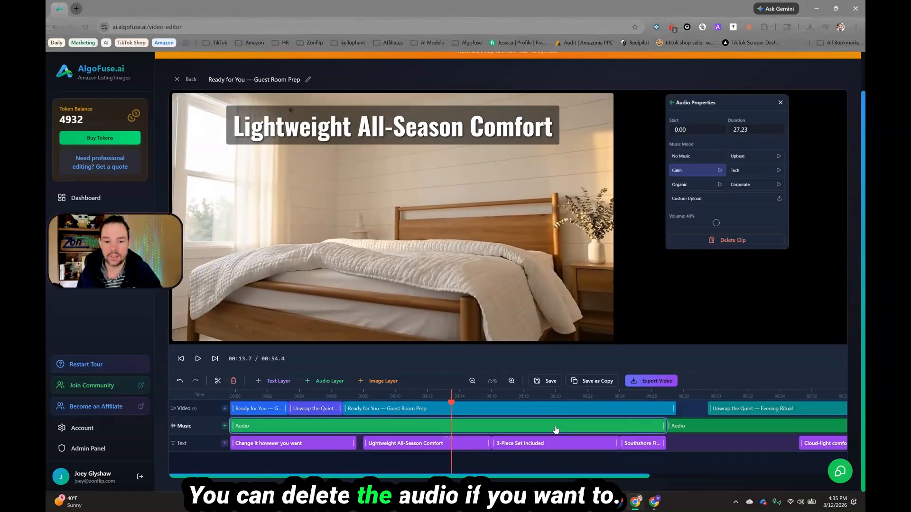
left_click(441, 443)
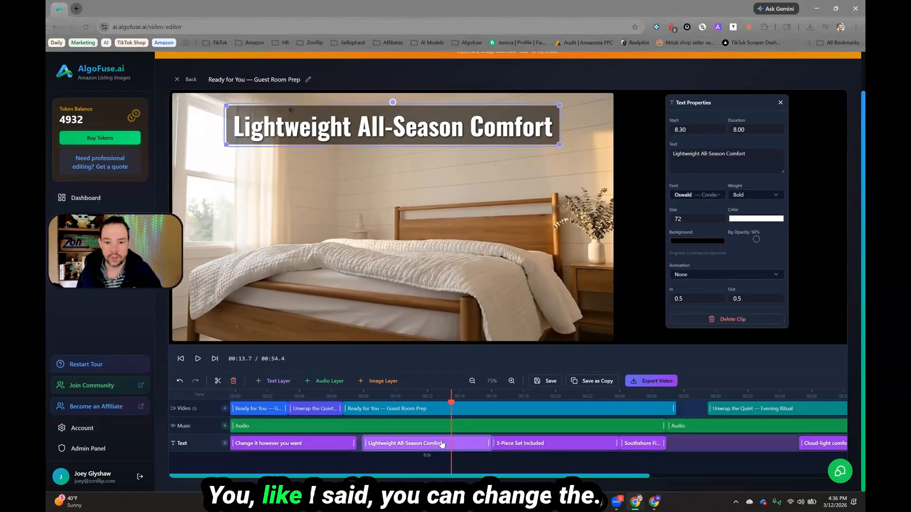
left_click_drag(423, 444, 452, 444)
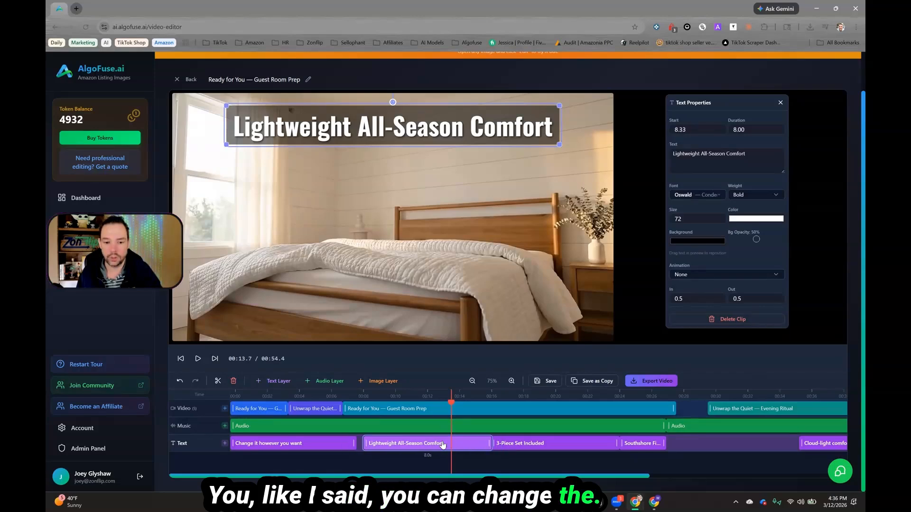
left_click(302, 444)
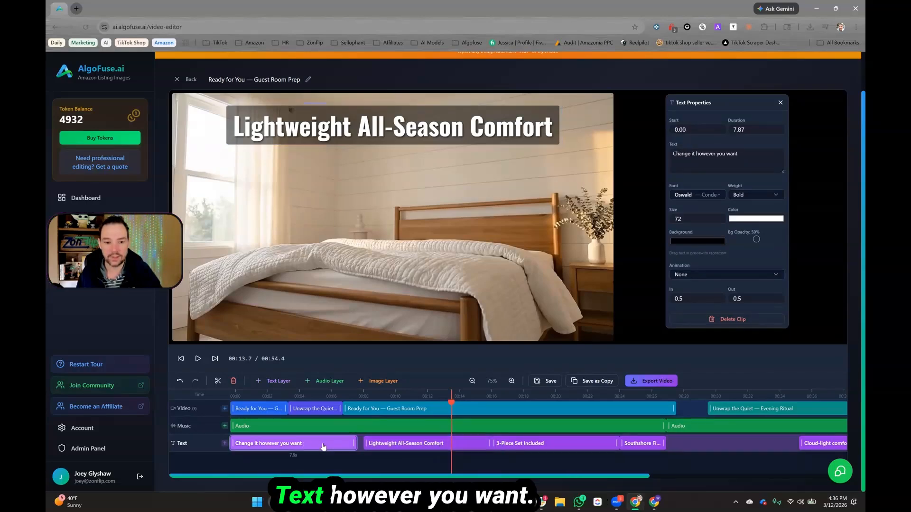
left_click(323, 408)
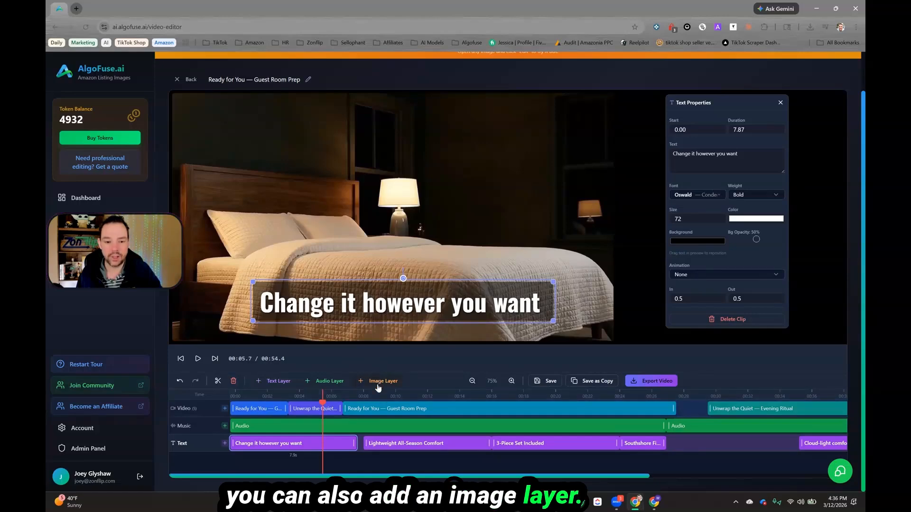
Step: Add an image layer with the 'social-2' image from Downloads, scaled to 57% in the frame's upper right
left_click(378, 384)
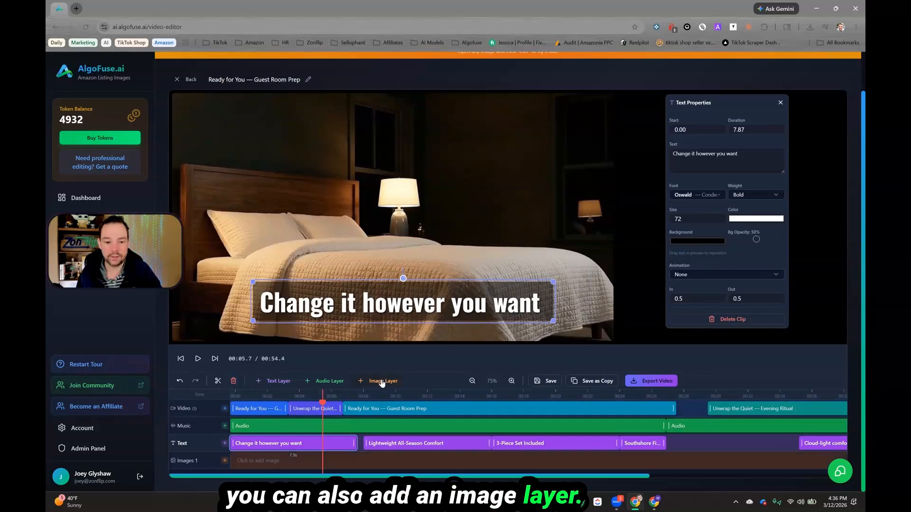
left_click(295, 463)
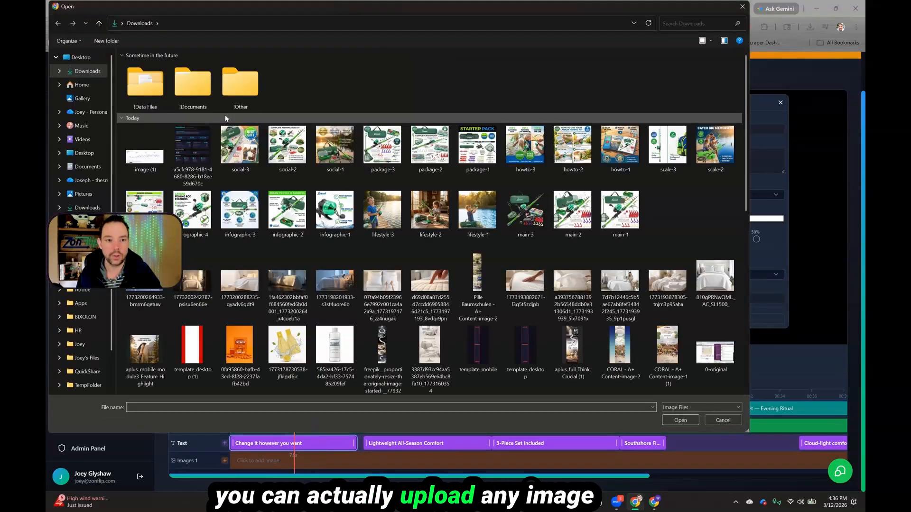
double_click(287, 148)
left_click_drag(354, 181, 364, 191)
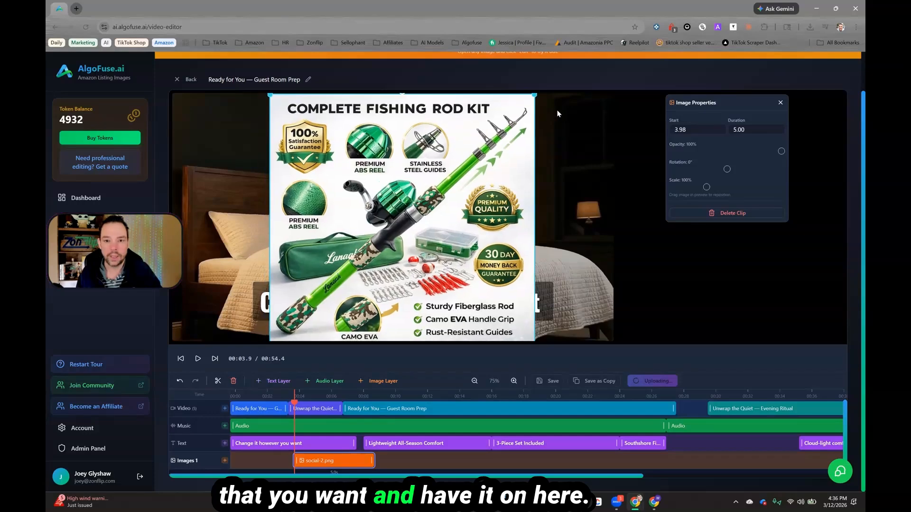
left_click_drag(532, 93, 502, 138)
left_click_drag(454, 172, 568, 143)
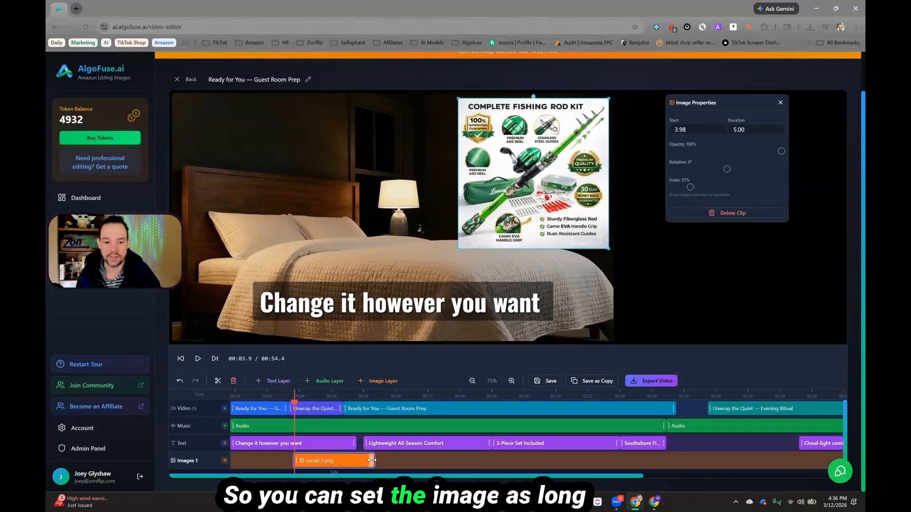
Step: Retime the image clip to about 5.8 seconds, starting at about 27 seconds
left_click_drag(373, 462, 446, 464)
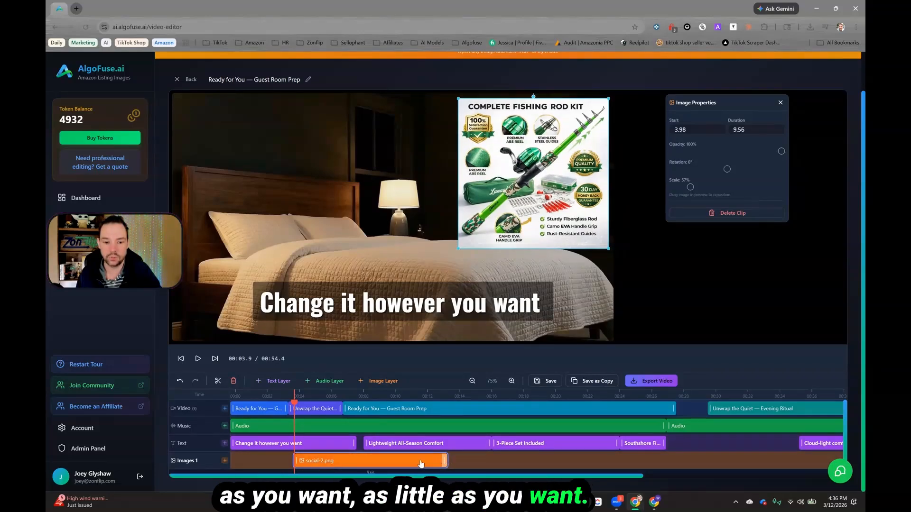
left_click_drag(360, 461, 497, 461)
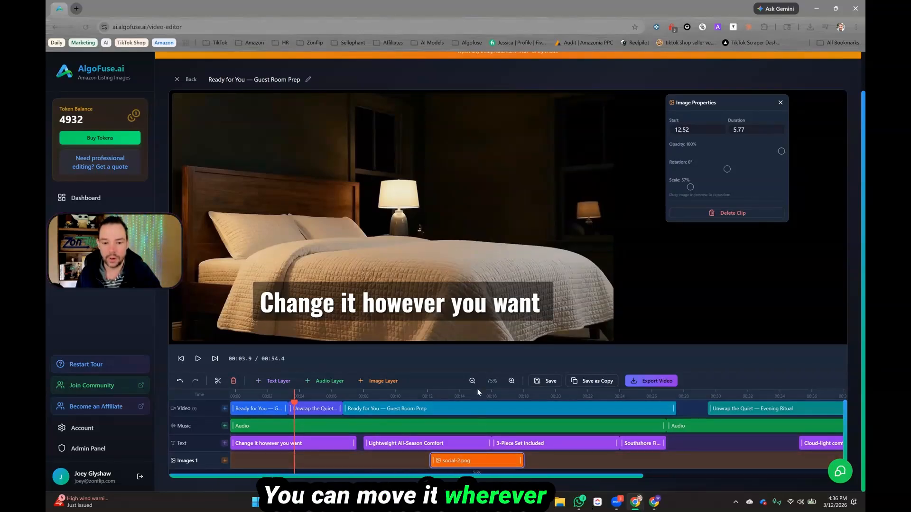
left_click_drag(475, 397, 382, 398)
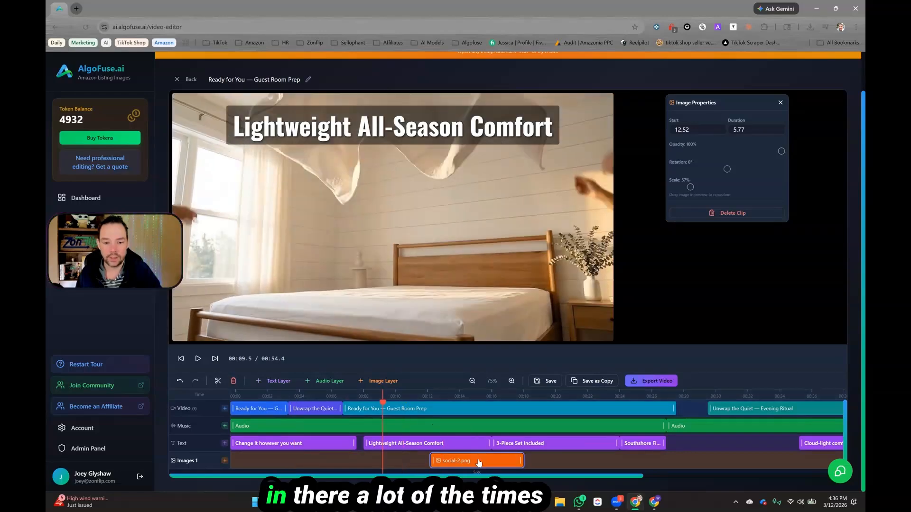
left_click_drag(502, 463, 705, 458)
scroll(693, 426, "right", 5)
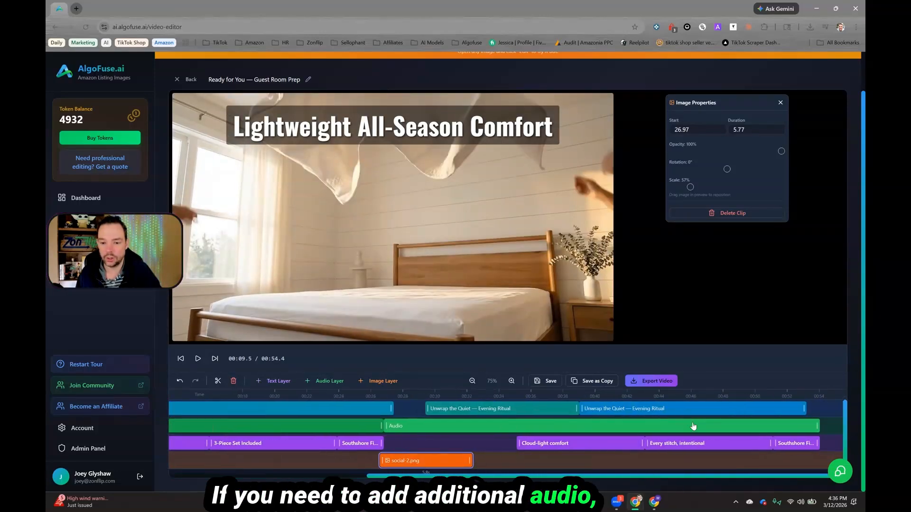
Step: Add a second audio layer and delete the full-length audio clip it contains
left_click(836, 429)
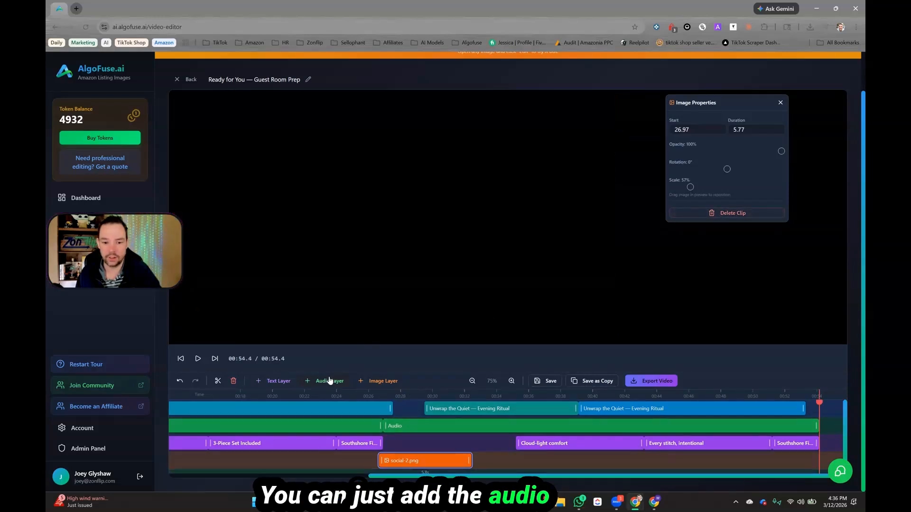
scroll(416, 444, "down", 1)
left_click(395, 411)
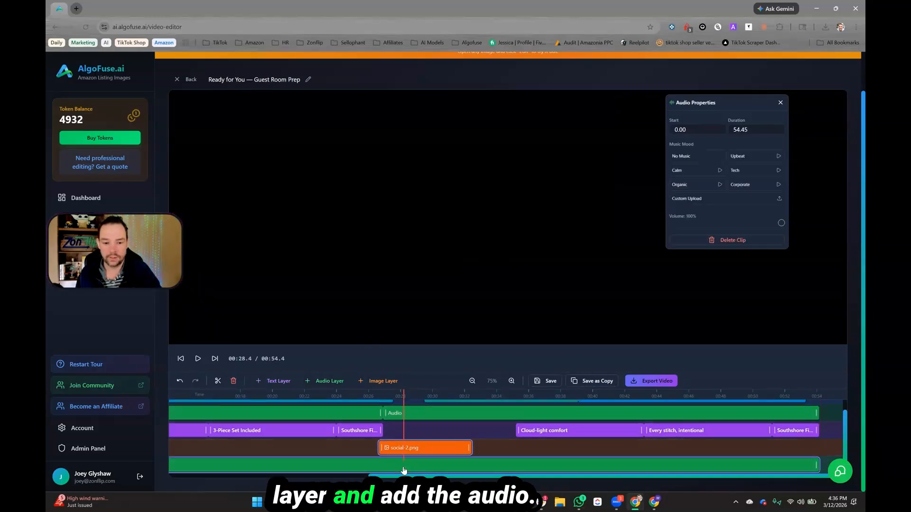
scroll(306, 468, "left", 6)
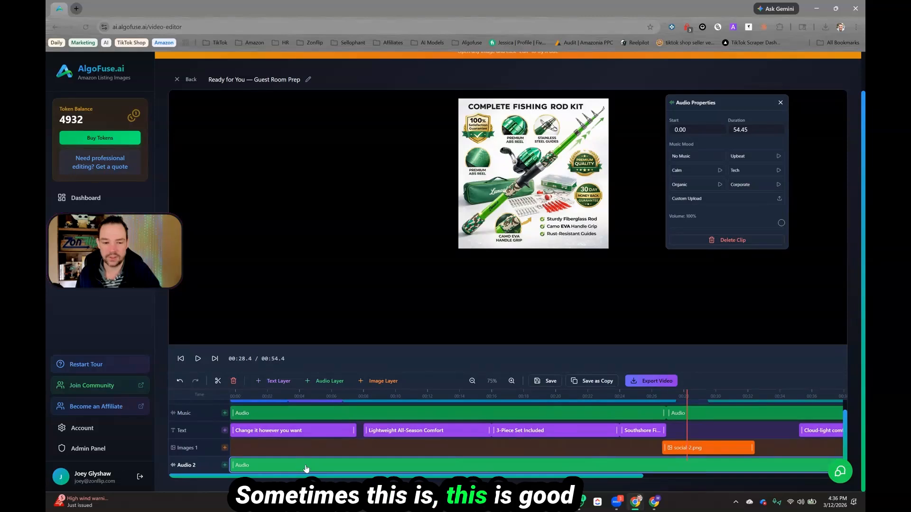
scroll(307, 469, "right", 6)
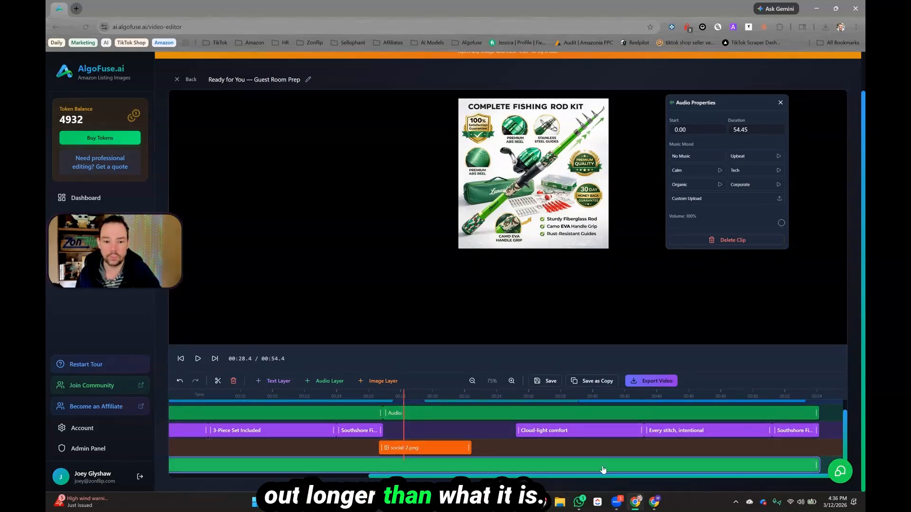
left_click(233, 382)
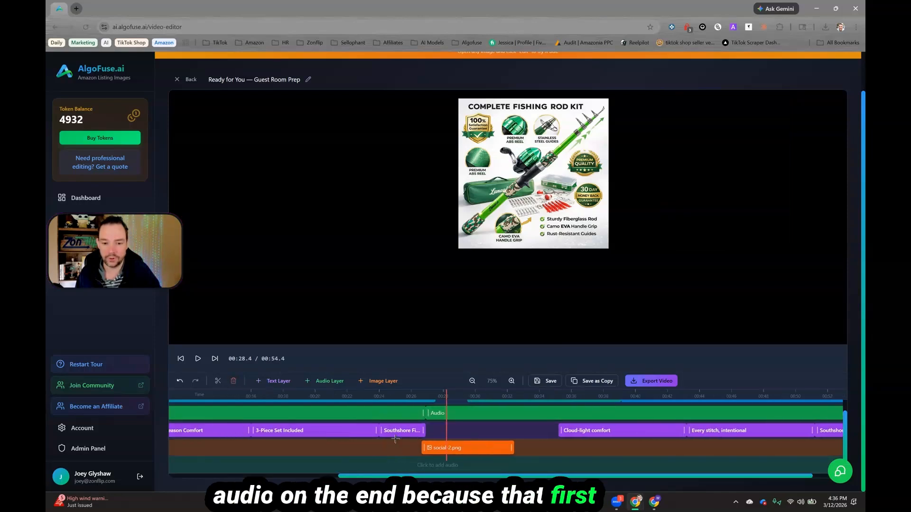
Step: Delete the second audio segment that starts at about 27 seconds on the music track
scroll(395, 439, "left", 10)
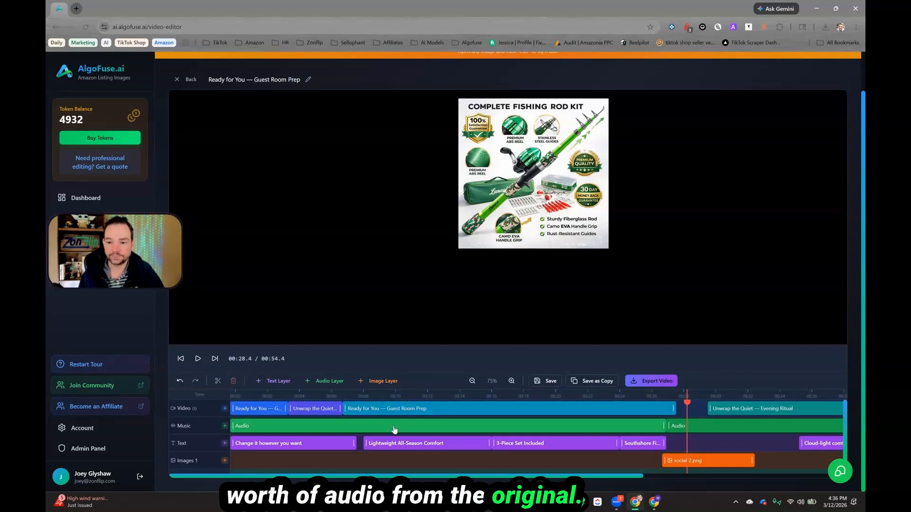
left_click(706, 428)
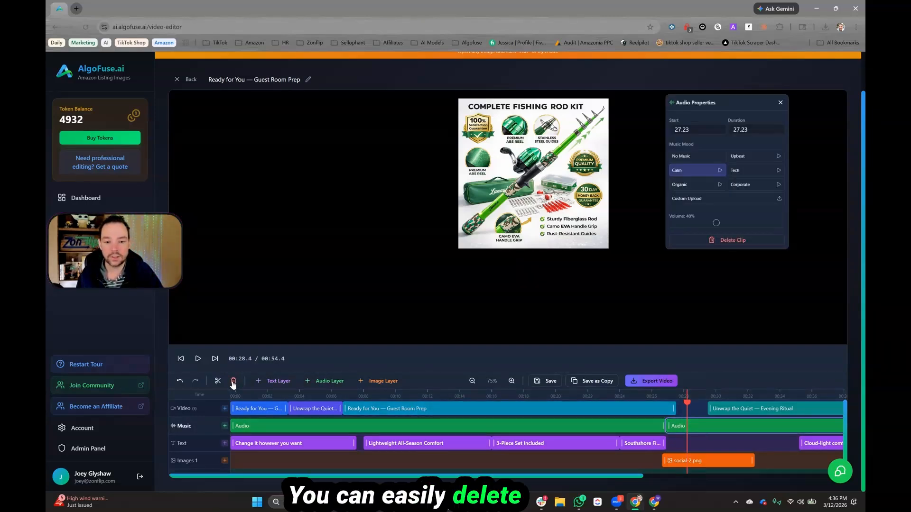
left_click(233, 381)
Step: Delete the extra 'Unwrap the Quiet — Evening Ritual' video clips that follow the main 'Guest Room Prep' clip
left_click(717, 409)
left_click(233, 381)
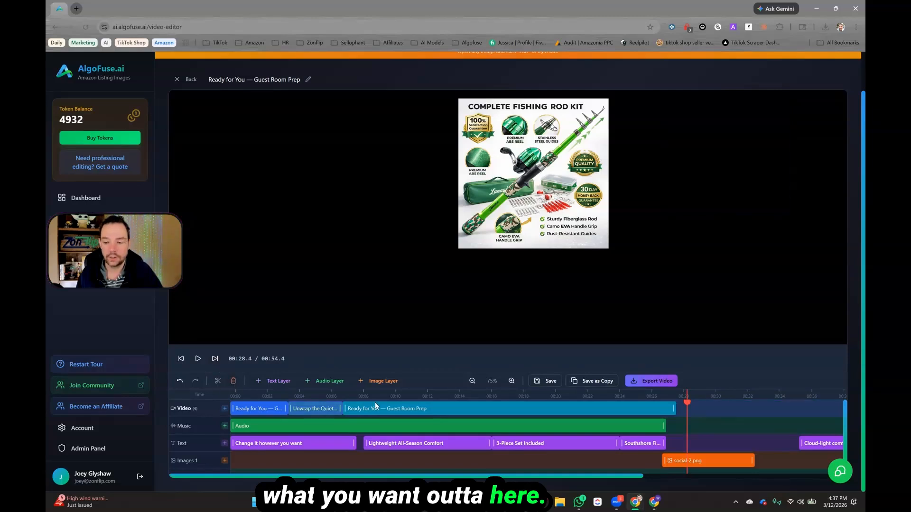
left_click_drag(515, 476, 716, 470)
left_click(578, 446)
left_click(614, 409)
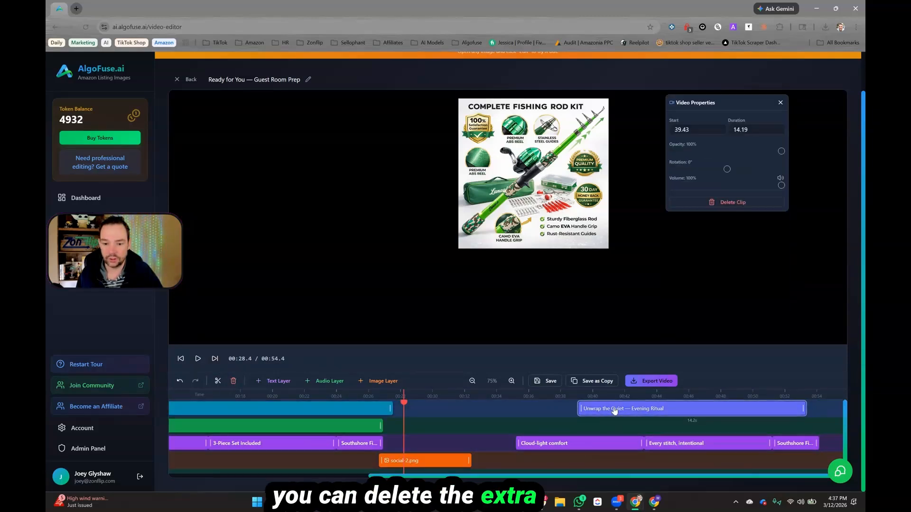
left_click(233, 381)
scroll(475, 419, "left", 5)
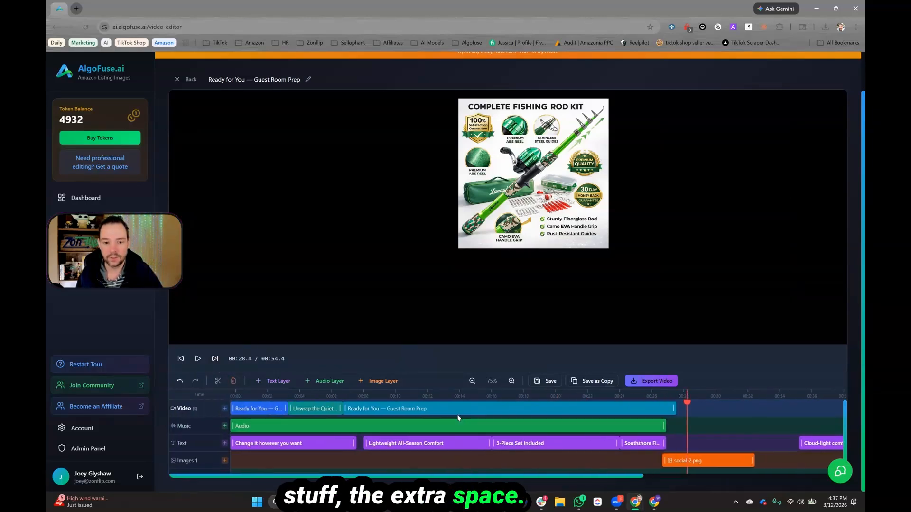
Step: Save the project, overwriting the current version
left_click(356, 396)
left_click(322, 396)
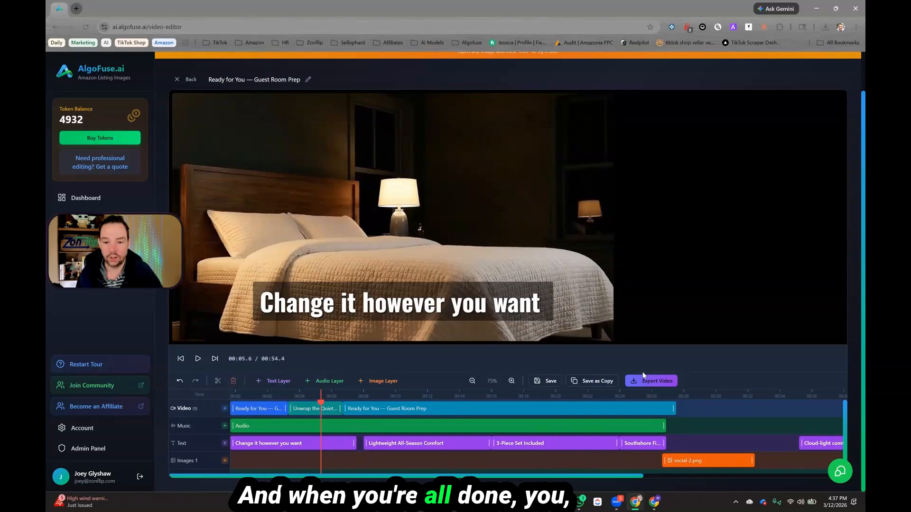
left_click(550, 382)
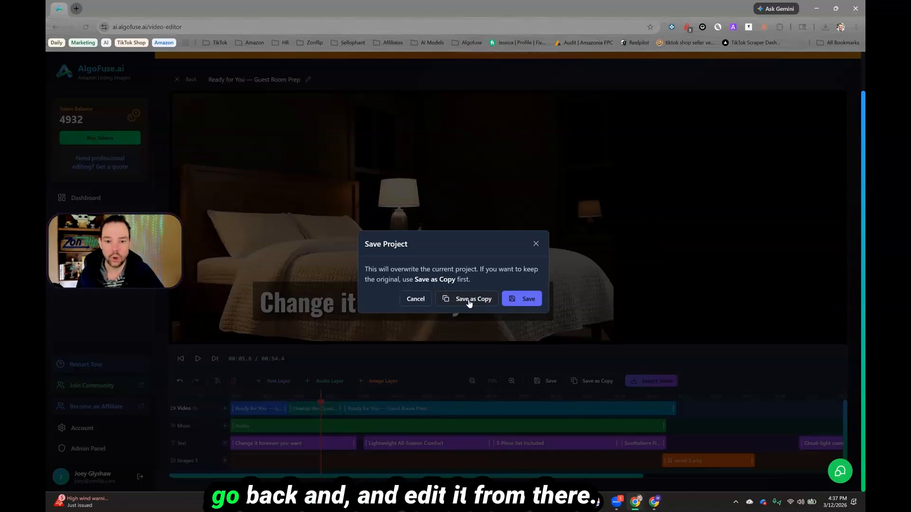
left_click(519, 304)
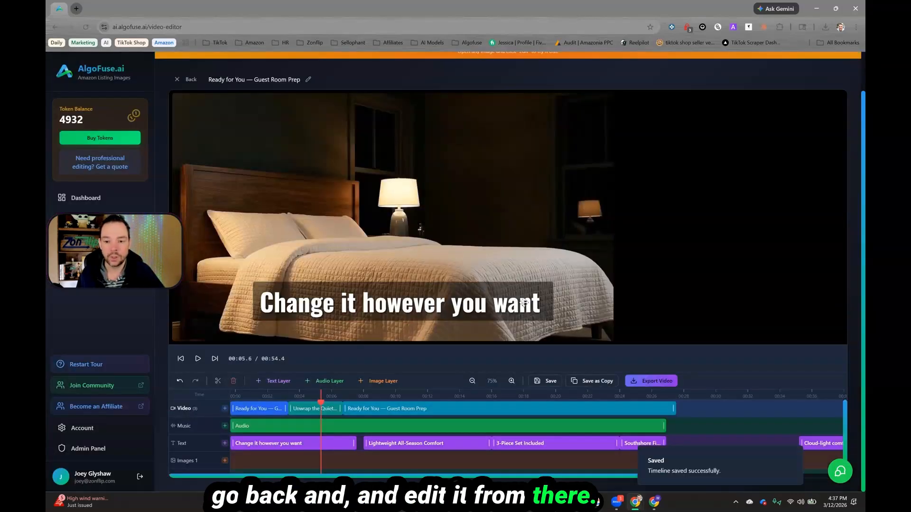
Step: Delete the 'Cloud-light comfort' text clip and the social-2 image clip
left_click(796, 451)
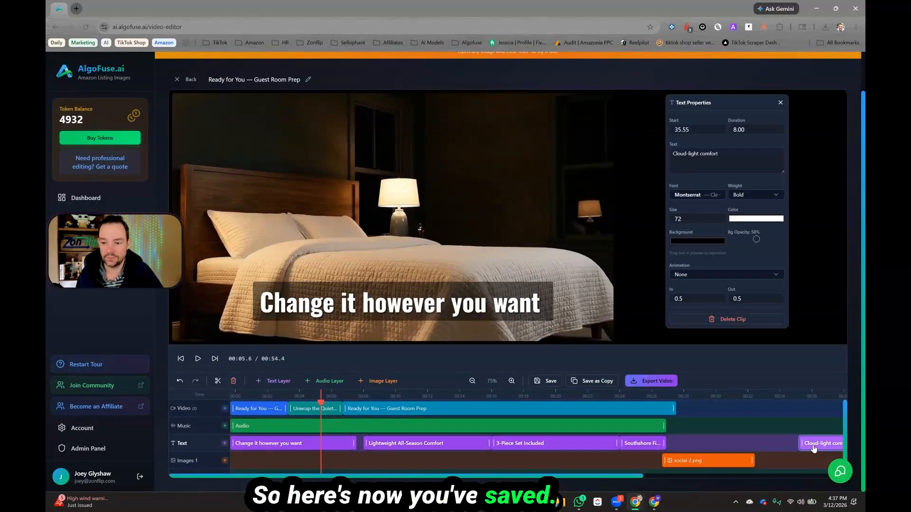
left_click(711, 319)
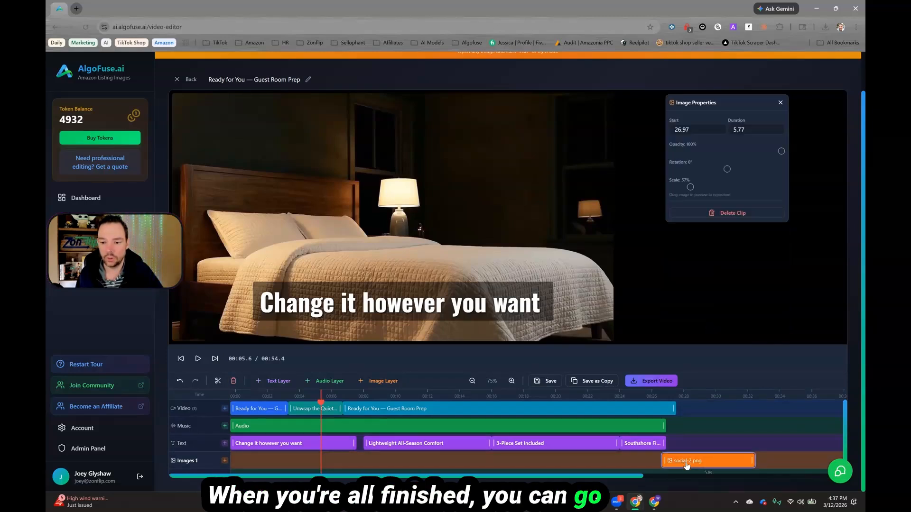
left_click(719, 218)
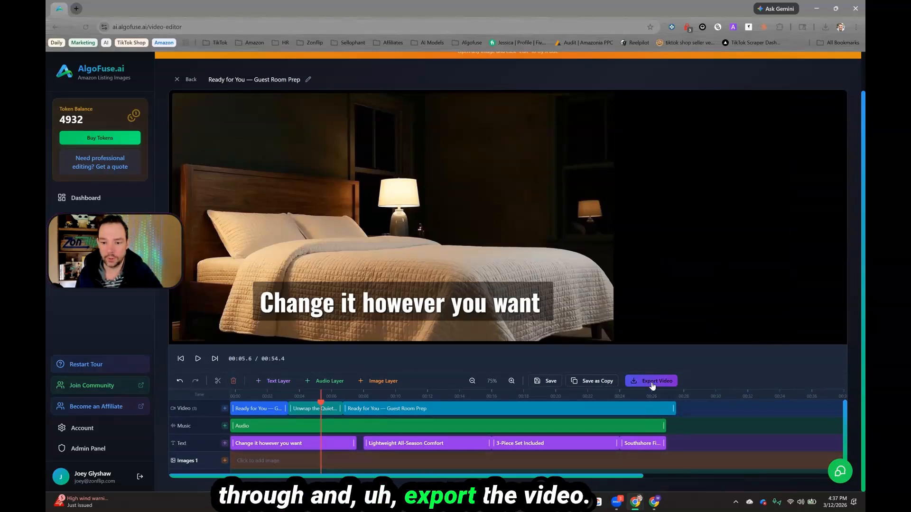
Step: Delete the 'Every stitch, intentional' and 'Southshore Fine Linens' text clips at the end of the timeline
scroll(666, 450, "right", 5)
left_click(667, 451)
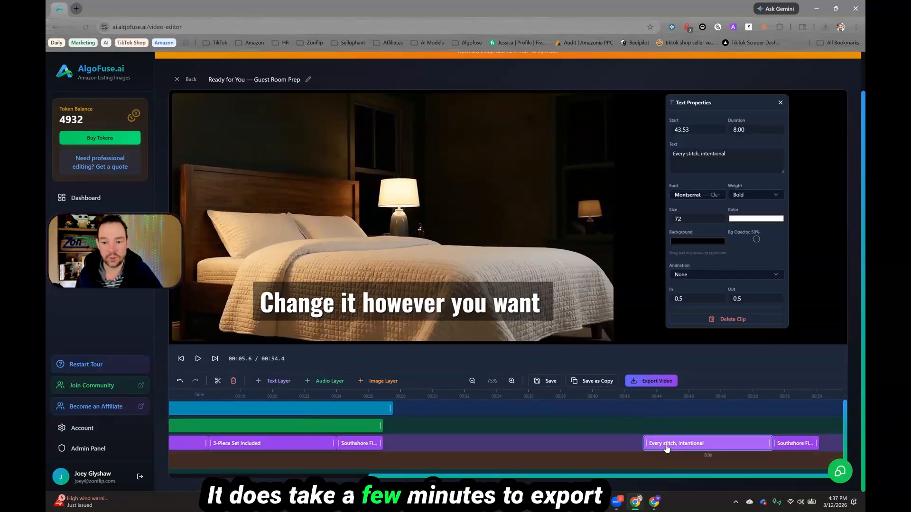
left_click(718, 319)
left_click(790, 444)
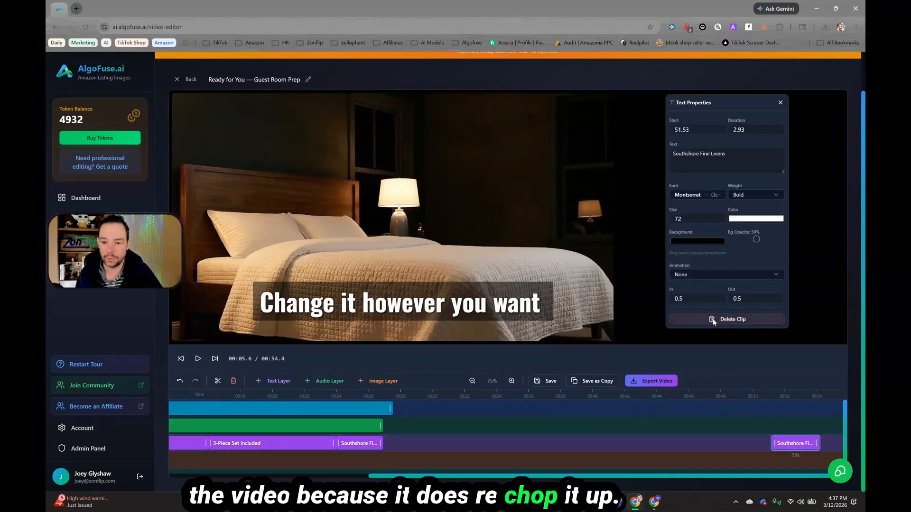
left_click(716, 318)
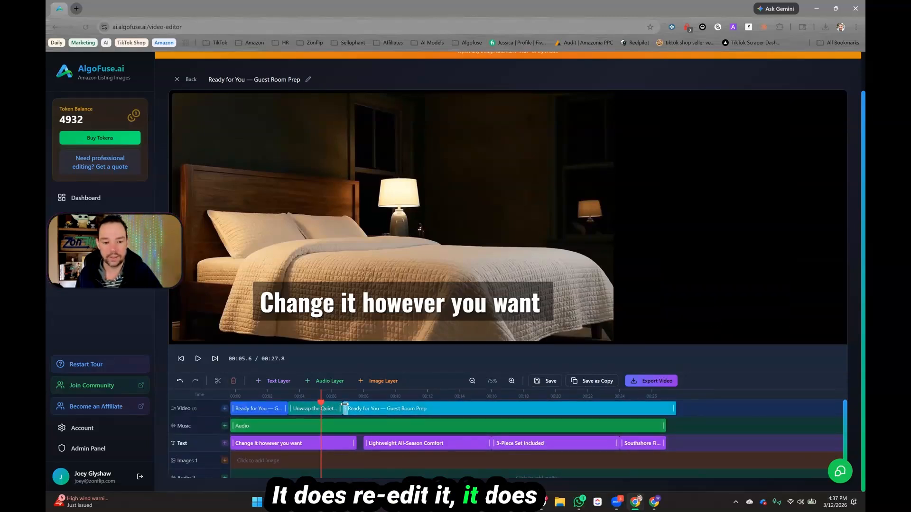
Step: Remove the empty image layer and the second audio layer from the timeline
scroll(208, 460, "down", 1)
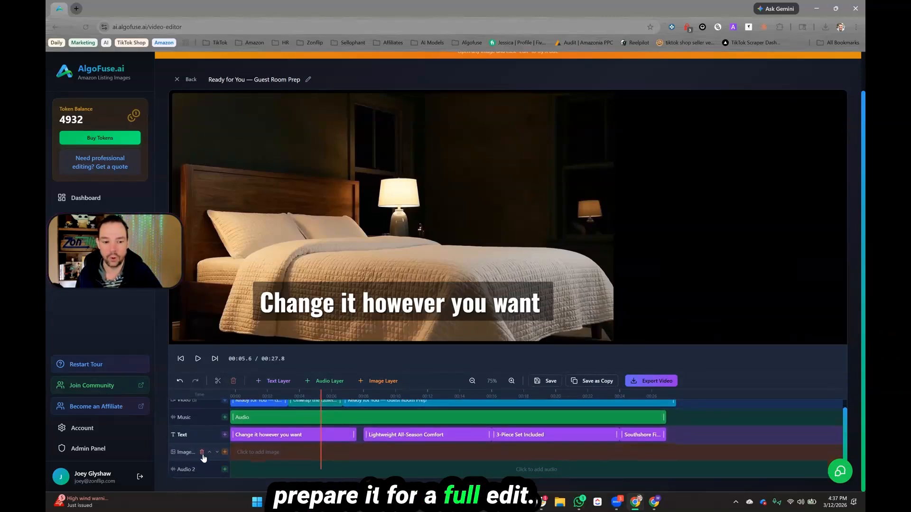
left_click(201, 453)
left_click(208, 461)
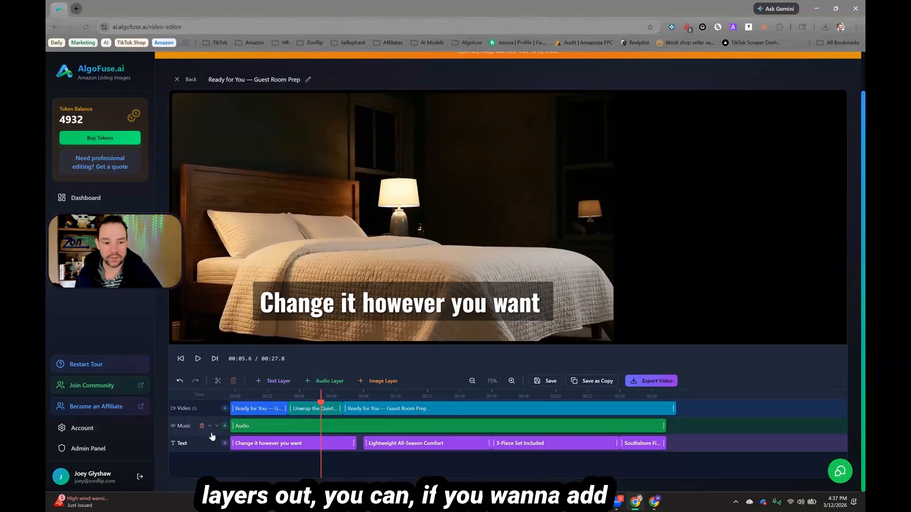
Step: Add two image layers and place the 'package-2' image from Downloads on the first one
left_click(389, 386)
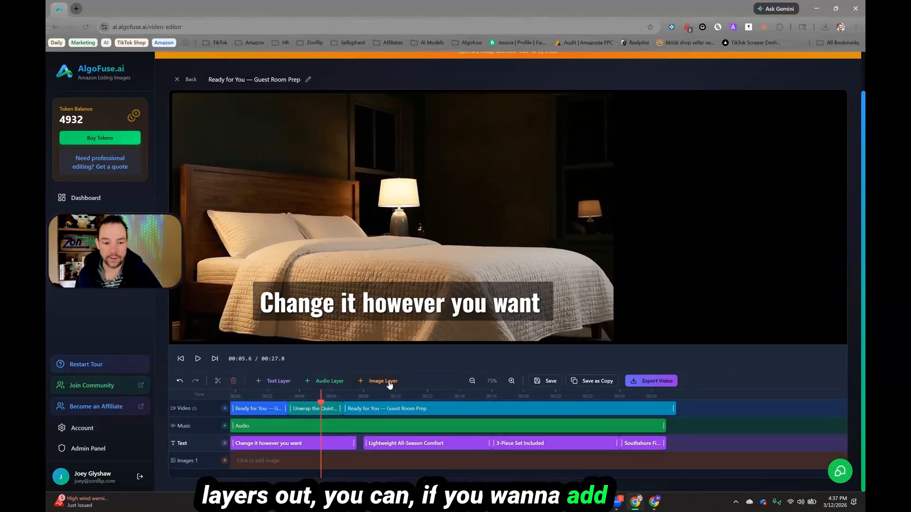
left_click(389, 382)
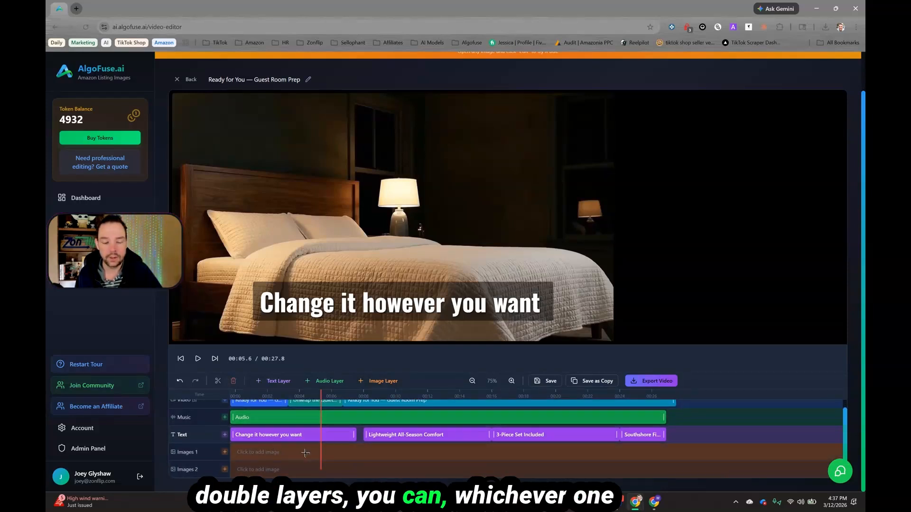
left_click(277, 451)
left_click(440, 158)
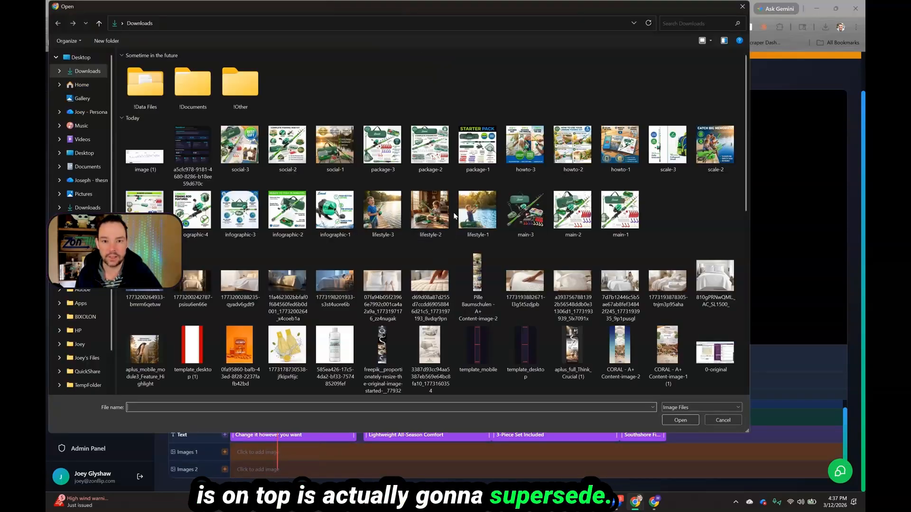
double_click(440, 158)
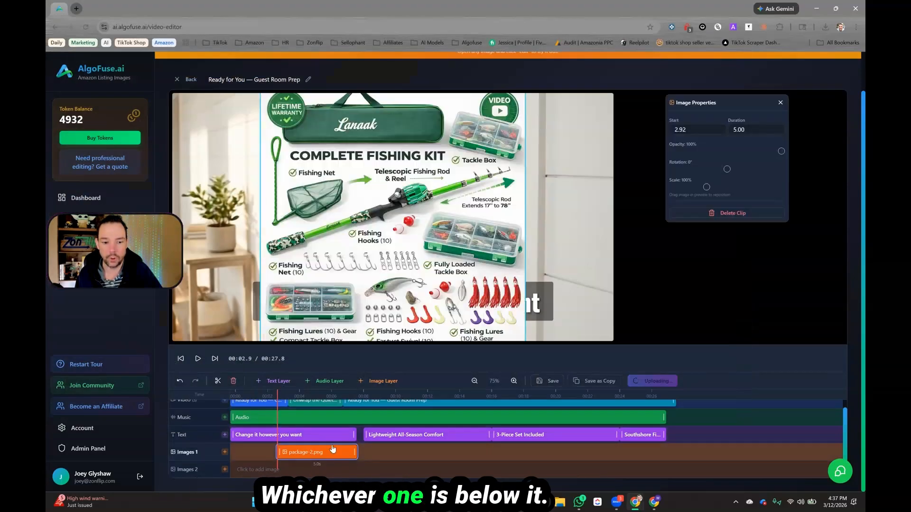
Step: Place the 'package-3' image on the second image layer, scaled to 65% and moved toward the frame's right side
left_click(310, 472)
double_click(382, 150)
left_click_drag(389, 217, 416, 262)
left_click_drag(552, 130, 507, 176)
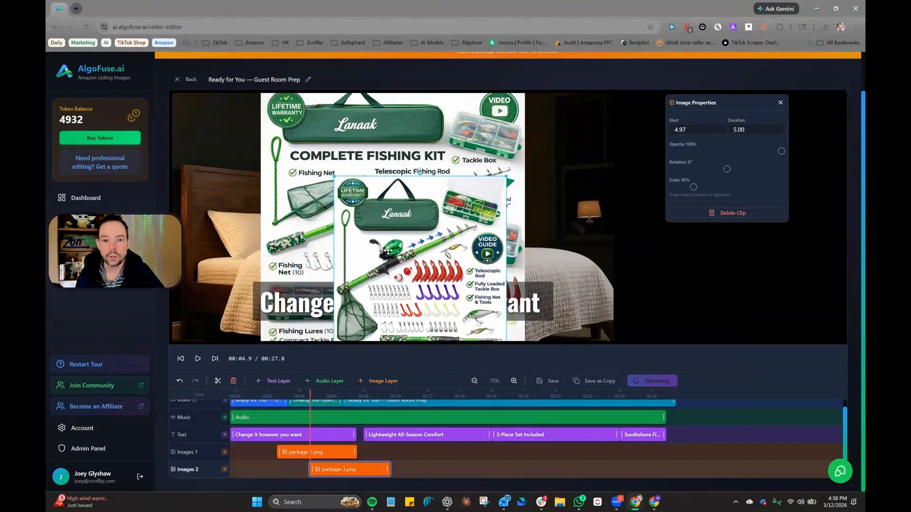
left_click_drag(388, 250, 524, 202)
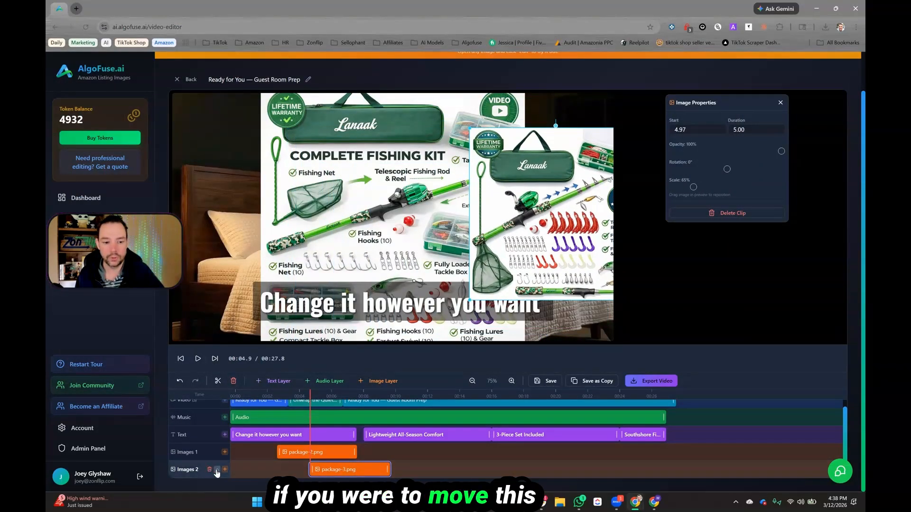
Step: Move the second image layer above the first so its image stacks on top
left_click(217, 469)
left_click_drag(514, 217, 491, 224)
left_click(406, 234)
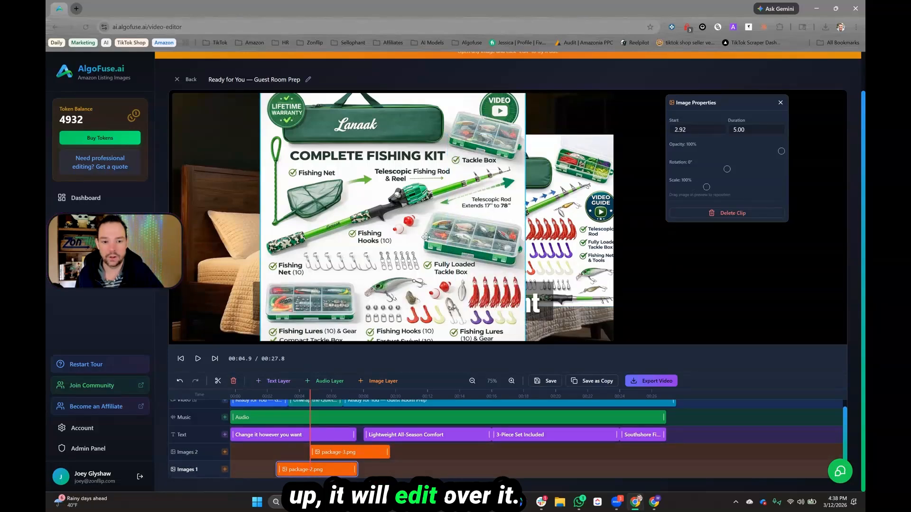
Step: Delete both package image clips from the image layers
scroll(321, 434, "up", 1)
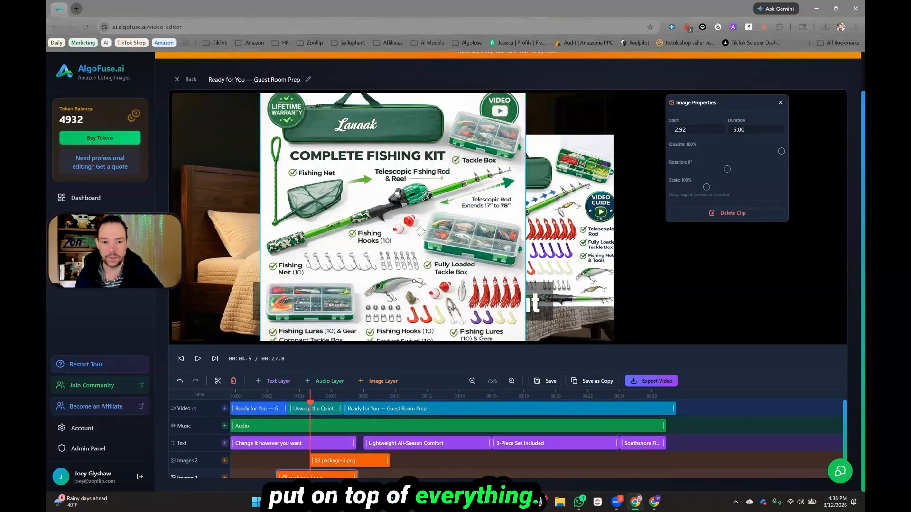
left_click(733, 213)
left_click(349, 461)
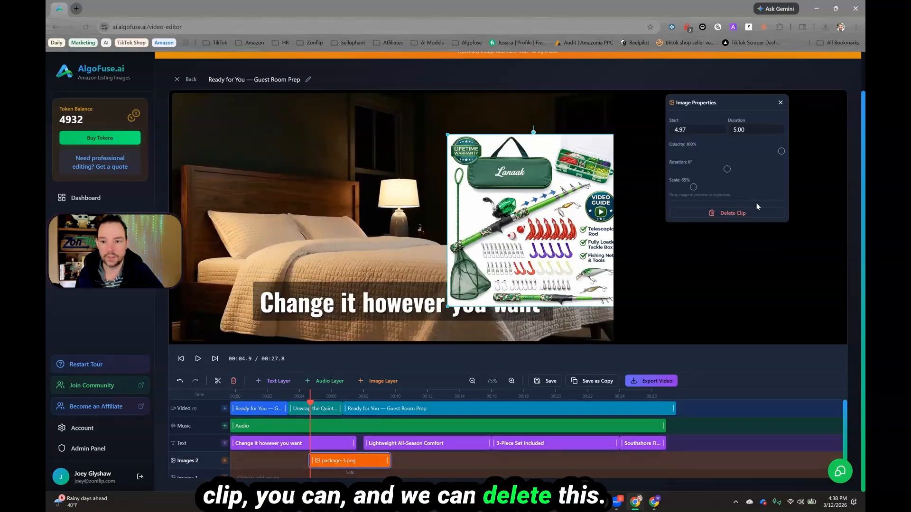
left_click(751, 213)
Step: Inspect the properties of the audio clip, the middle video clip and the opening text clip
left_click(654, 426)
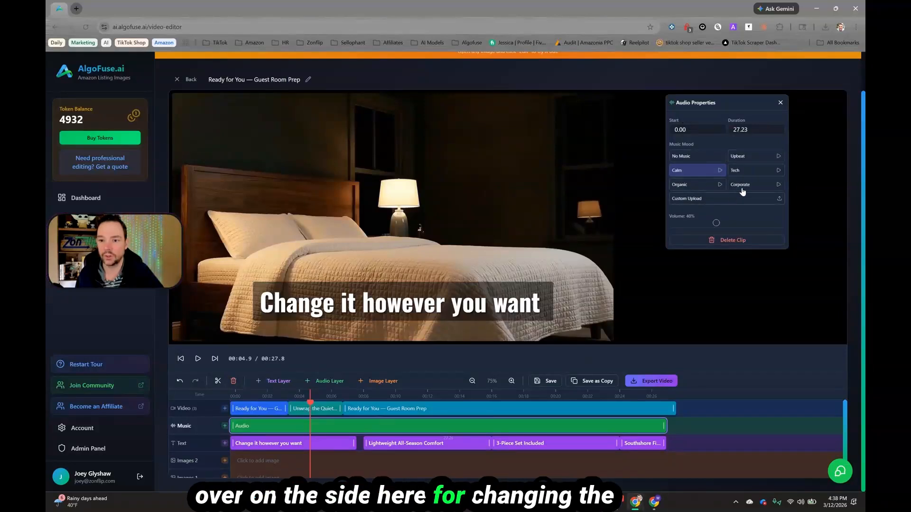
left_click(516, 408)
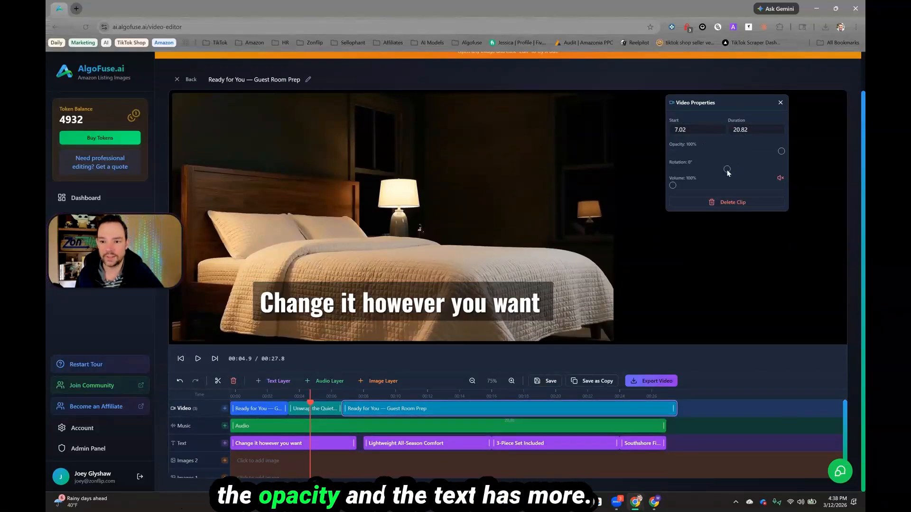
left_click(517, 295)
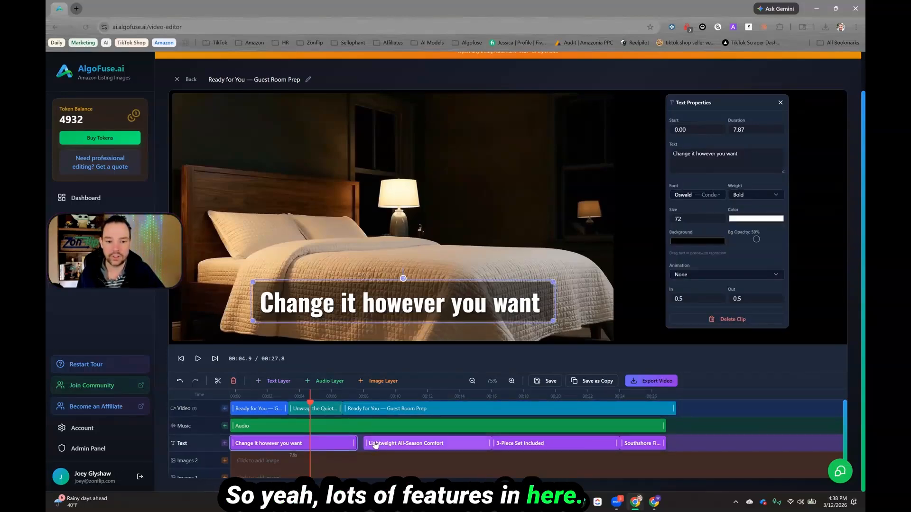
Step: Remove the remaining empty image layer from the timeline
scroll(204, 455, "down", 1)
scroll(202, 458, "up", 1)
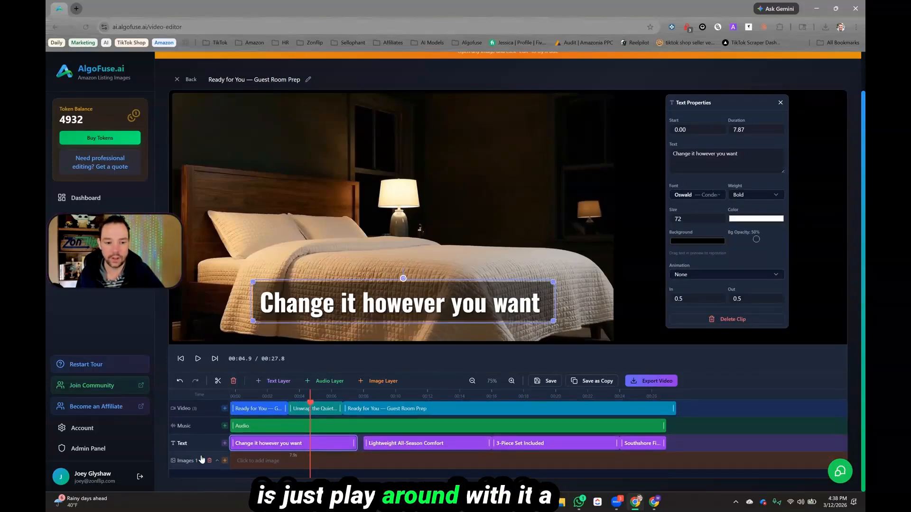
left_click(202, 460)
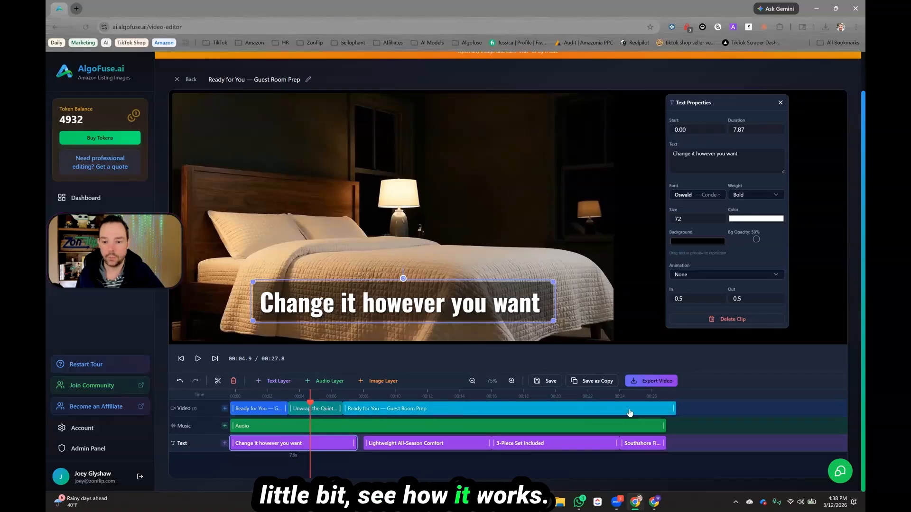
left_click(225, 408)
key("Escape")
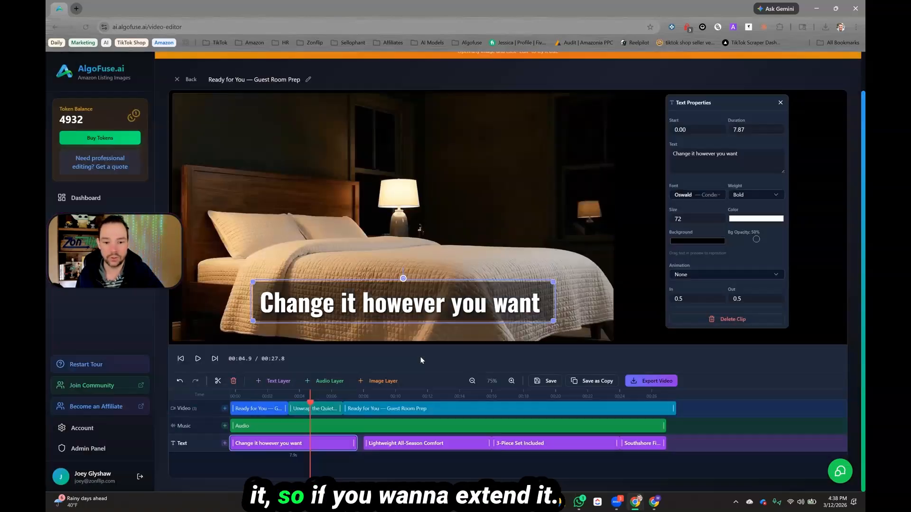